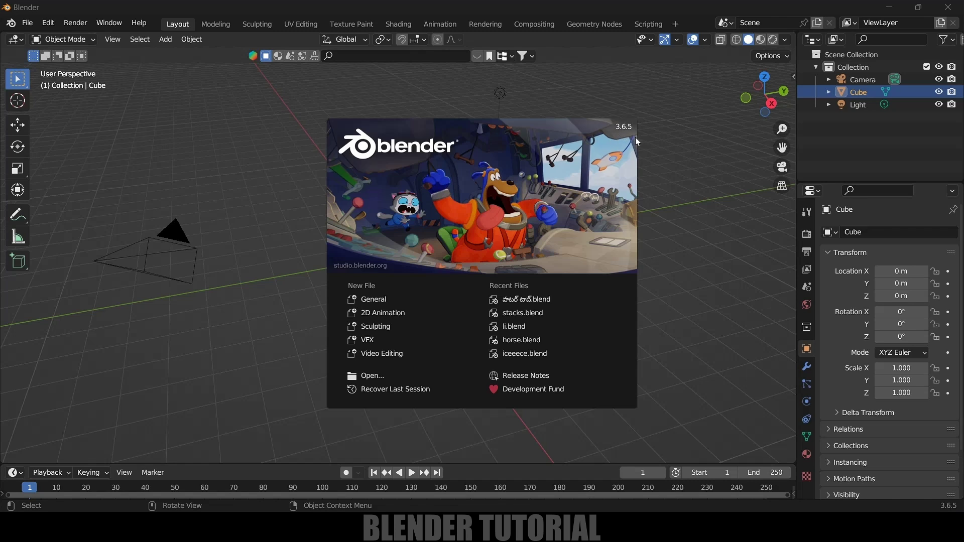
- Close the splash screen, then select and delete the default camera, cube and light
click(692, 227)
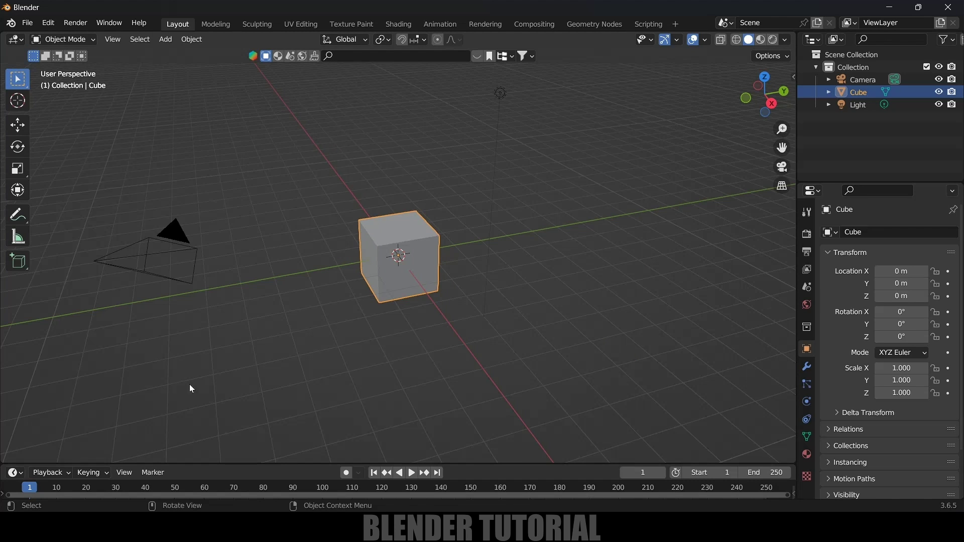
key(a)
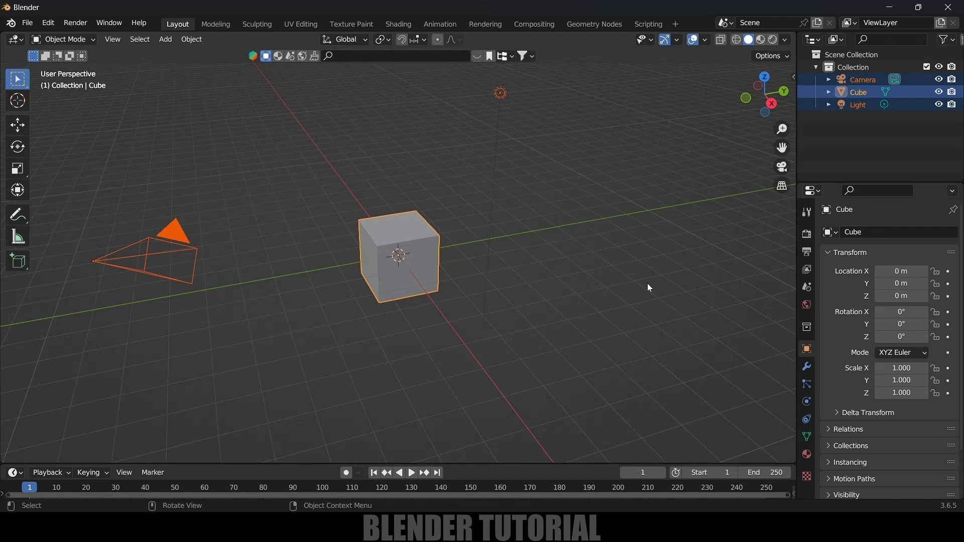
key(Delete)
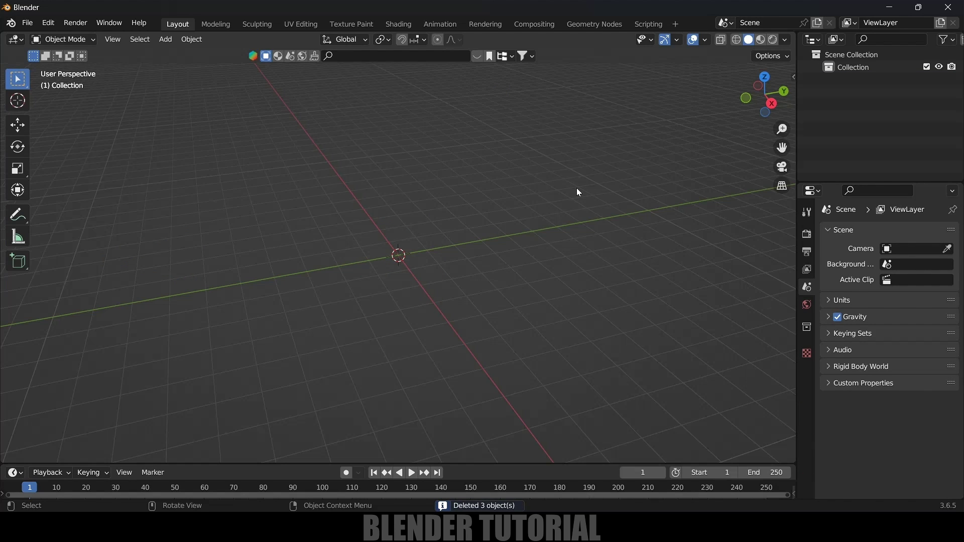
- Search the assets for 'water tap' and place the Chrome Water Tap in the scene
click(362, 56)
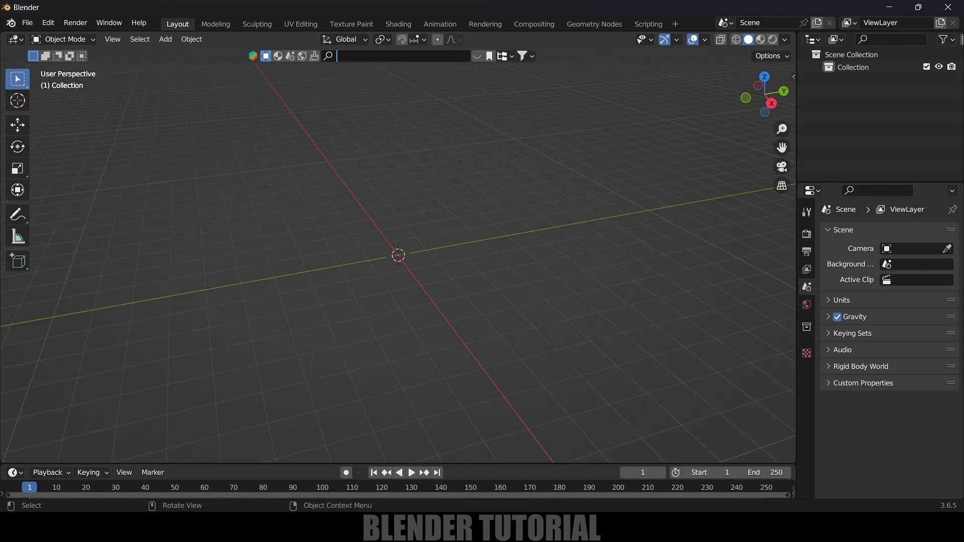
text(water tap)
key(Return)
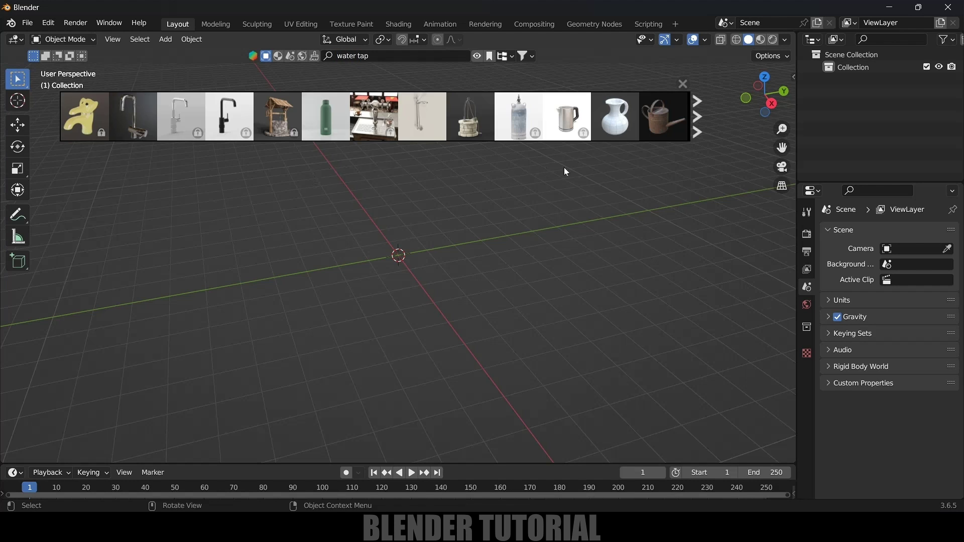
mouse_move(138, 118)
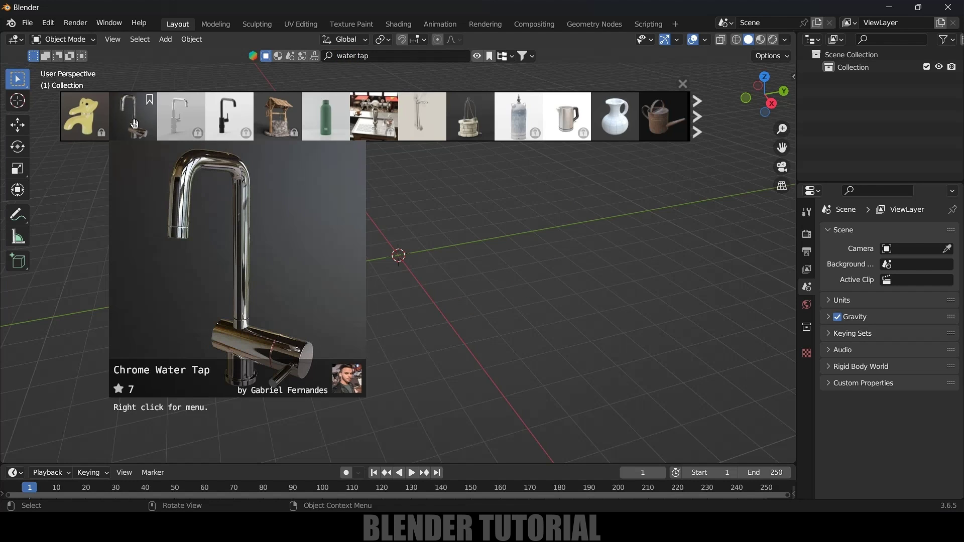
click(135, 118)
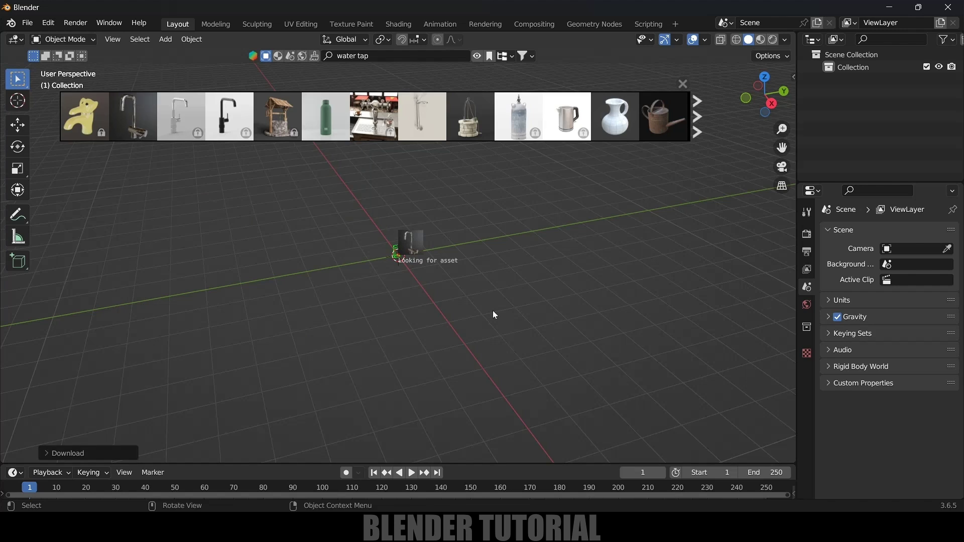
middle_drag(399, 276, 368, 302)
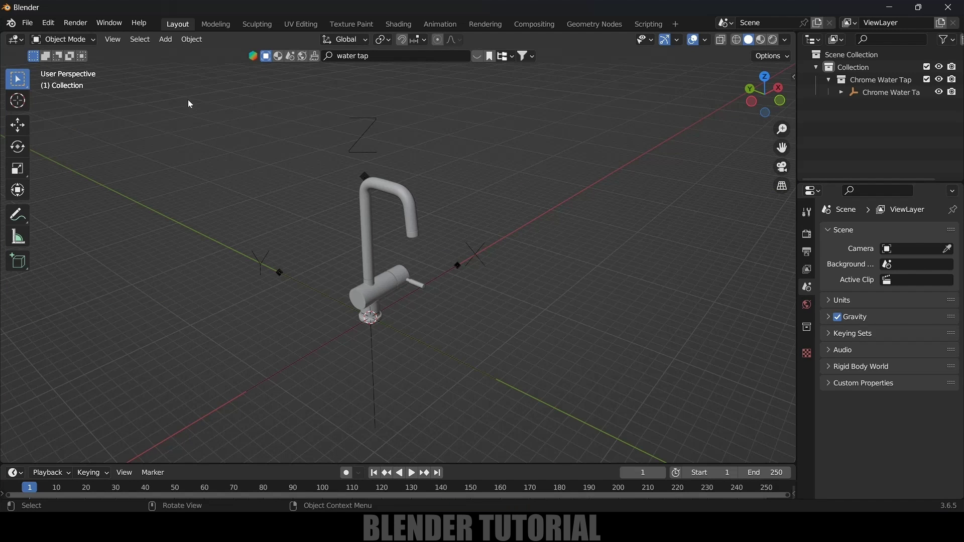
click(166, 40)
- Add a cube and stretch it along X and Y into a slab about 11.6 by 4.4
mouse_move(211, 54)
click(281, 66)
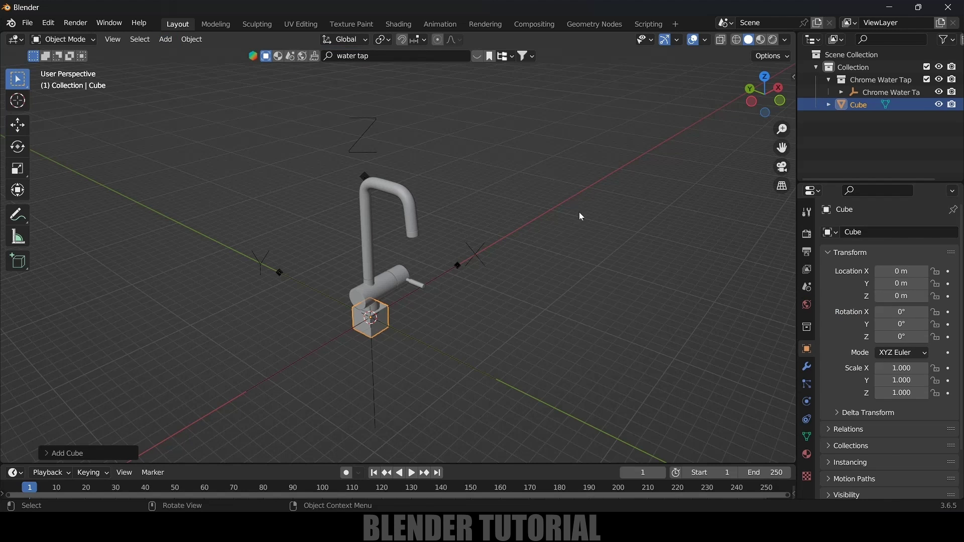
key(s)
key(x)
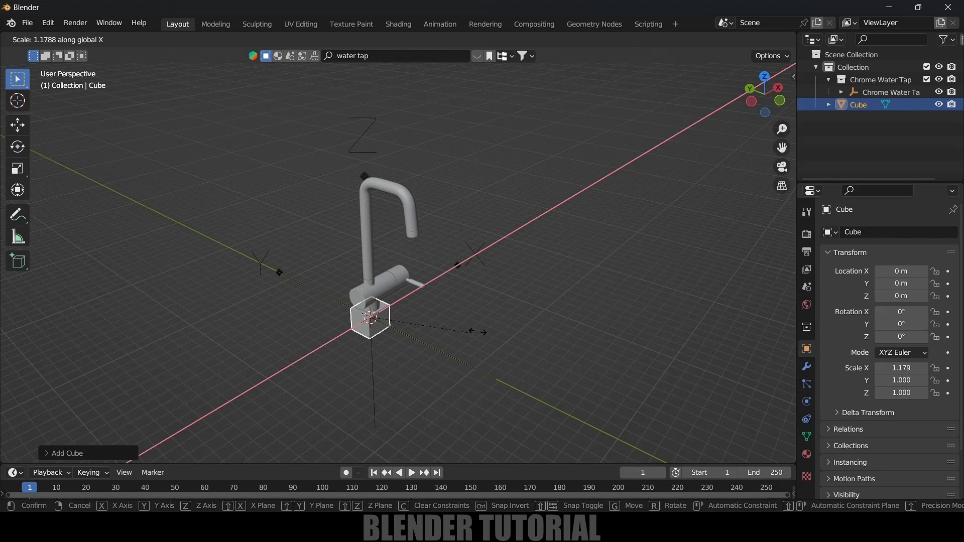
click(539, 284)
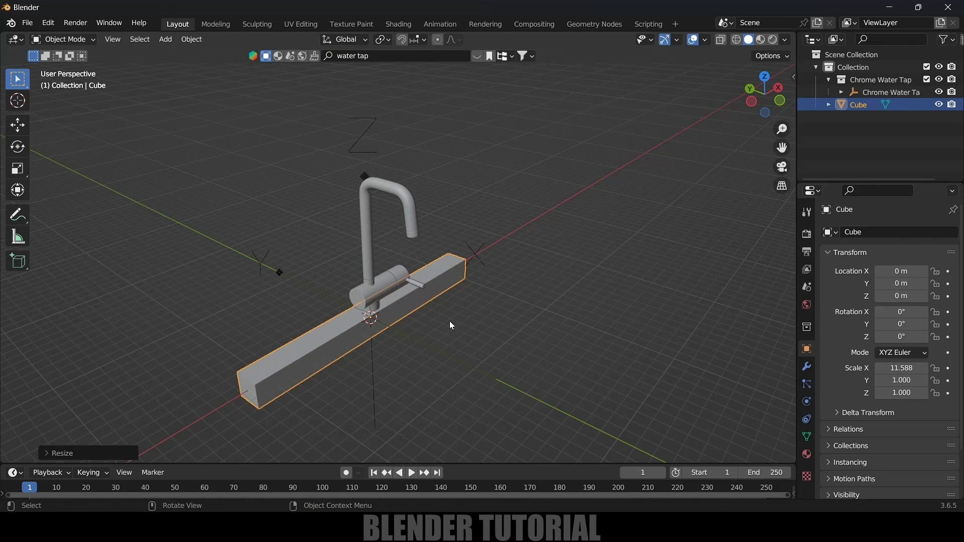
key(s)
key(y)
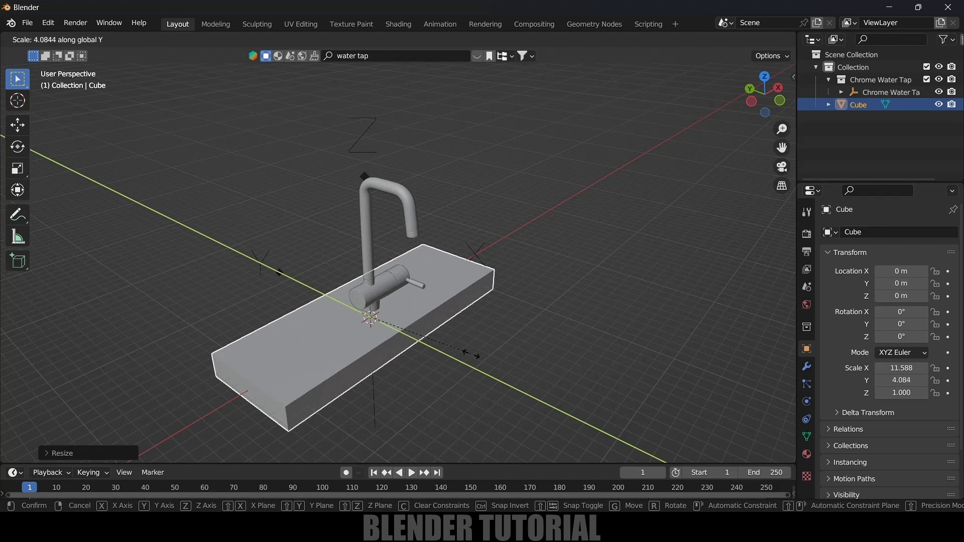
click(480, 357)
- Shift the slab along Y beneath the tap and delete the extra object
click(17, 130)
drag(330, 298, 302, 284)
middle_drag(301, 283, 502, 264)
key(Delete)
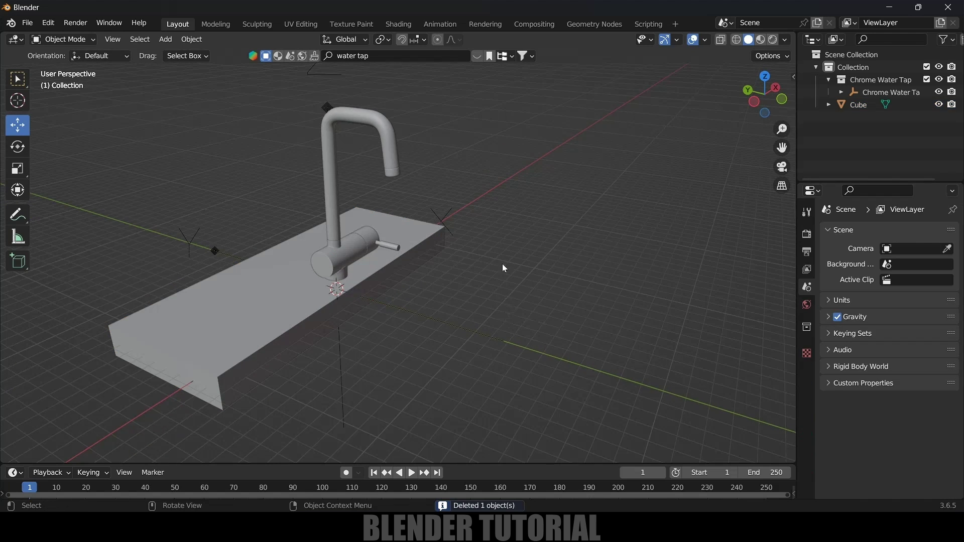
click(165, 39)
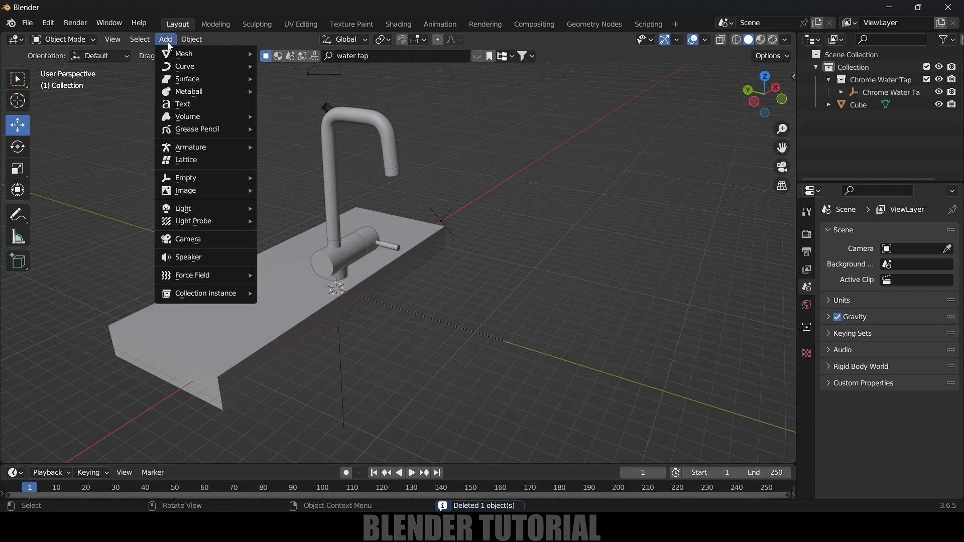
- Add a cylinder and move it along Y to -5.79 m beside the tap
mouse_move(225, 53)
click(280, 117)
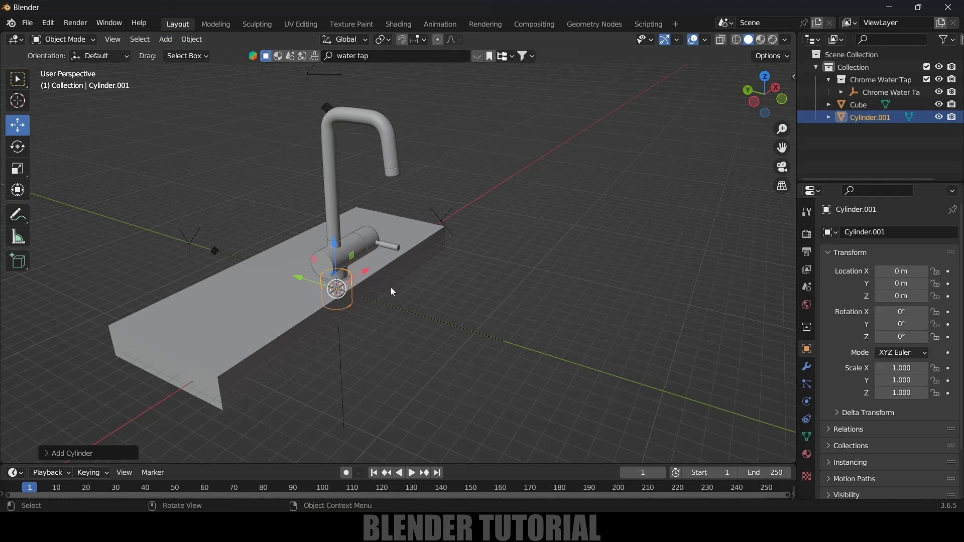
key(g)
key(y)
click(430, 331)
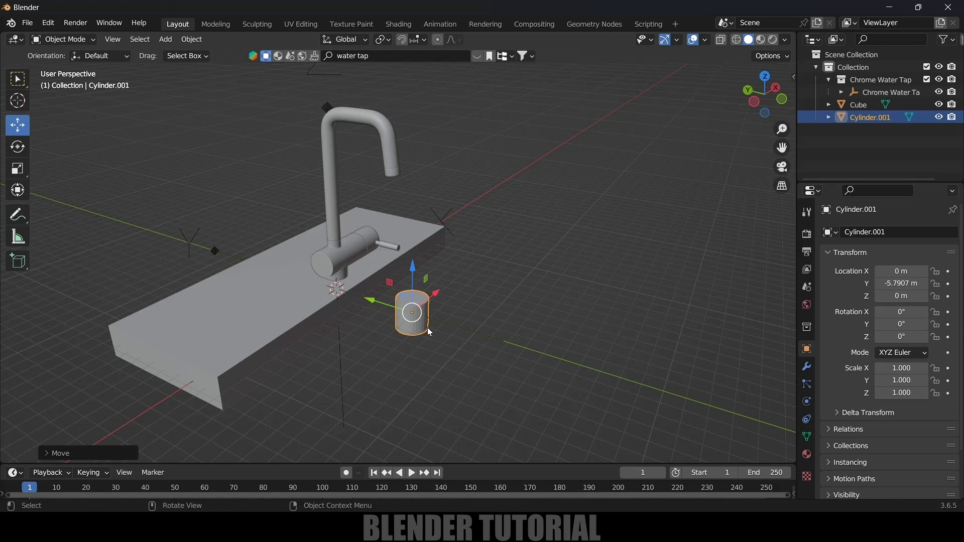
- Scale the cylinder to 1.904 wide and 3.110 tall, then enter Edit Mode
key(s)
click(460, 329)
key(s)
key(z)
click(496, 321)
middle_drag(496, 321, 523, 292)
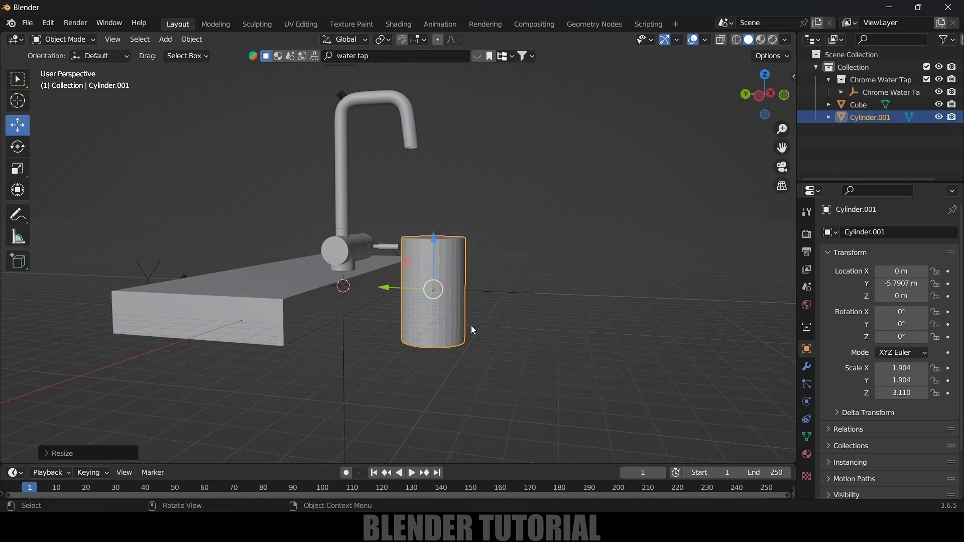
key(Tab)
scroll(472, 326, up, 1)
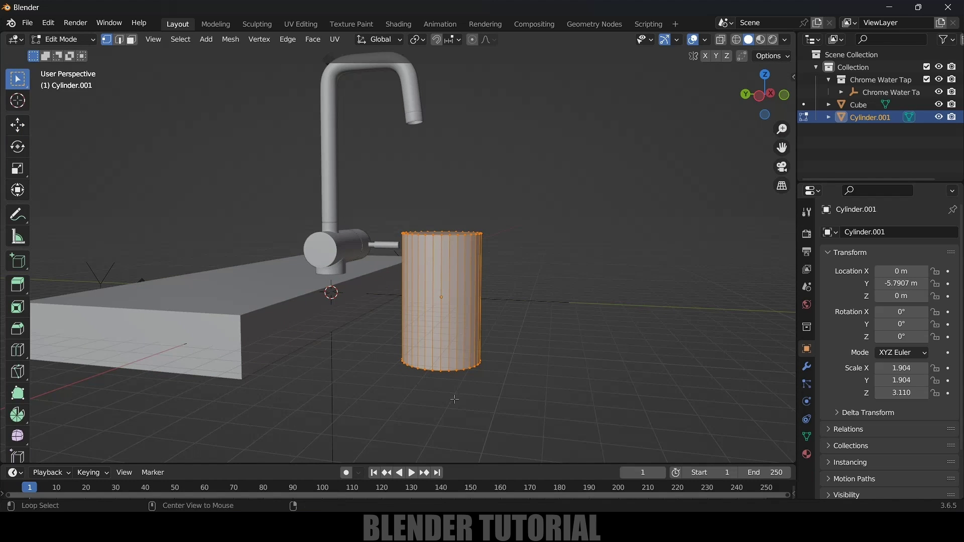
- Select the cylinder's bottom edge loop and scale it down to taper the base
alt+click(450, 366)
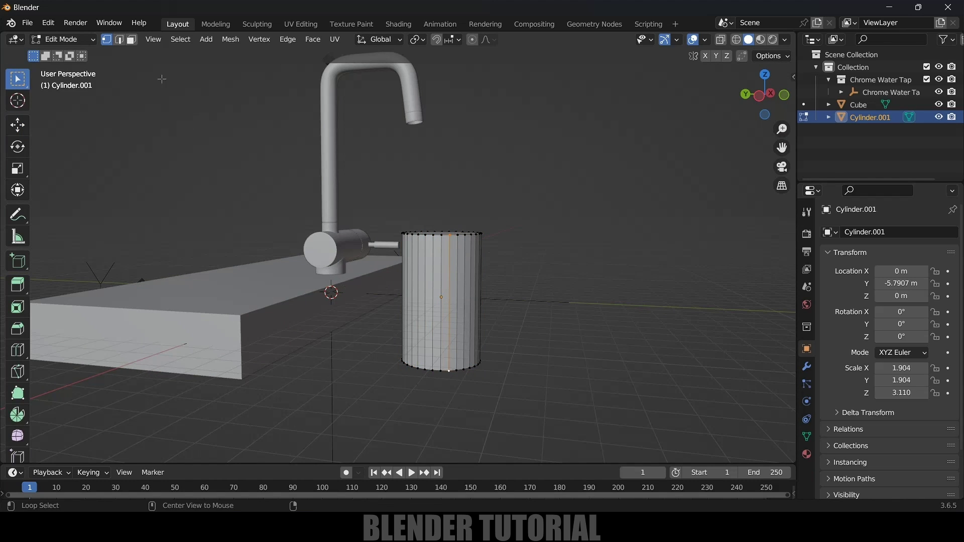
alt+click(449, 370)
middle_drag(448, 371, 573, 357)
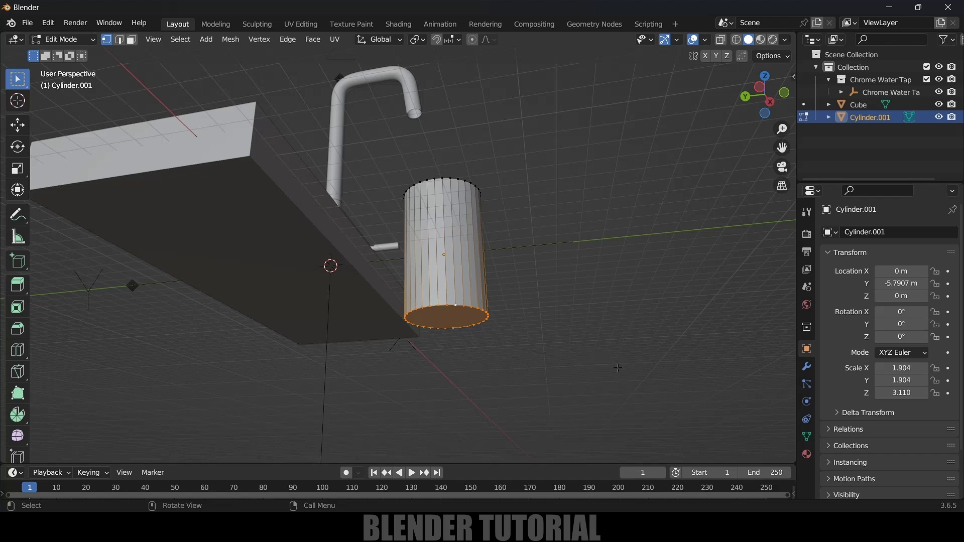
key(s)
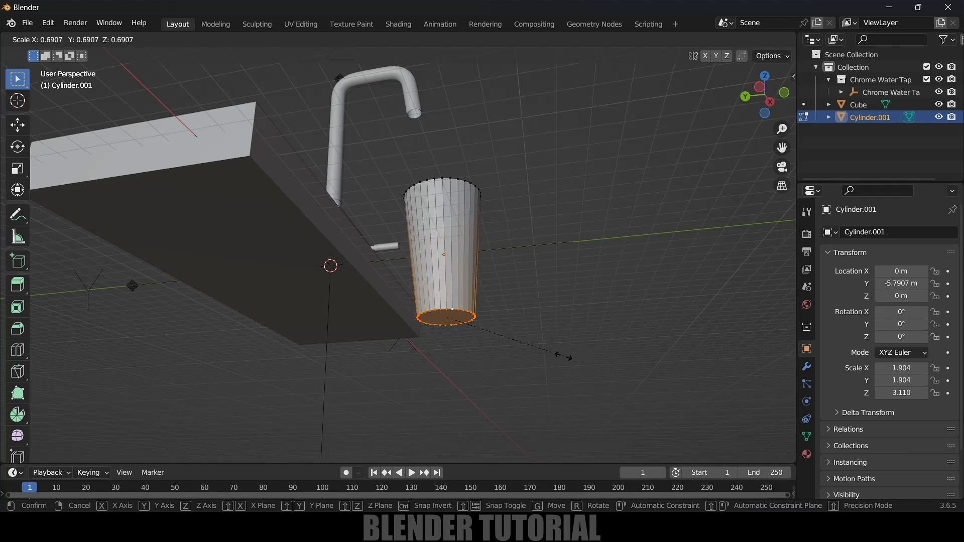
click(552, 355)
middle_drag(552, 355, 515, 291)
- Inset the top face inward and sink it along Z to hollow the glass with a rim
click(132, 40)
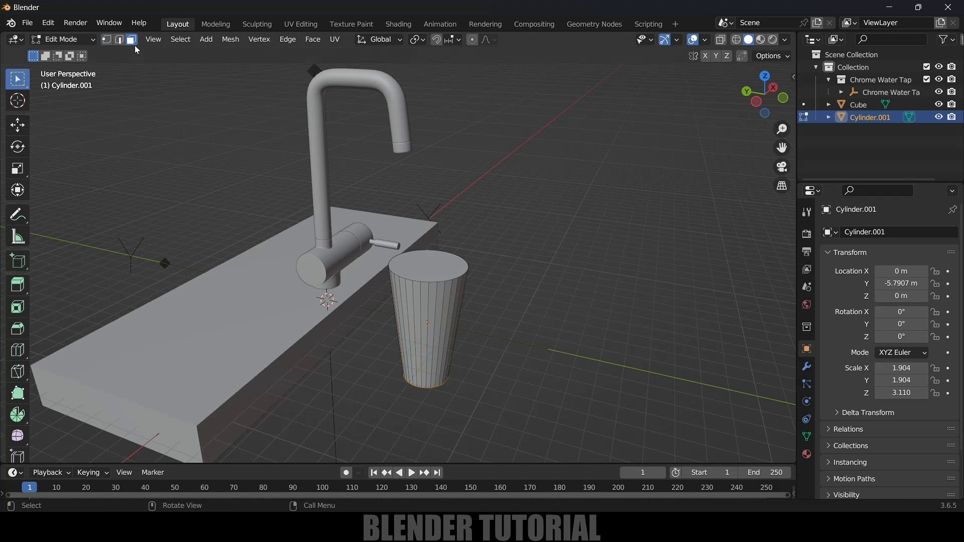
click(433, 264)
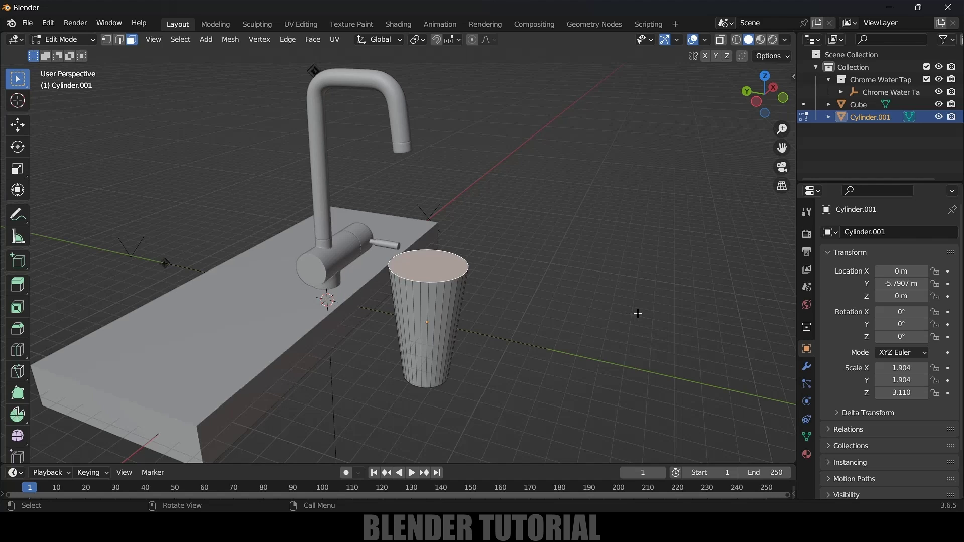
key(s)
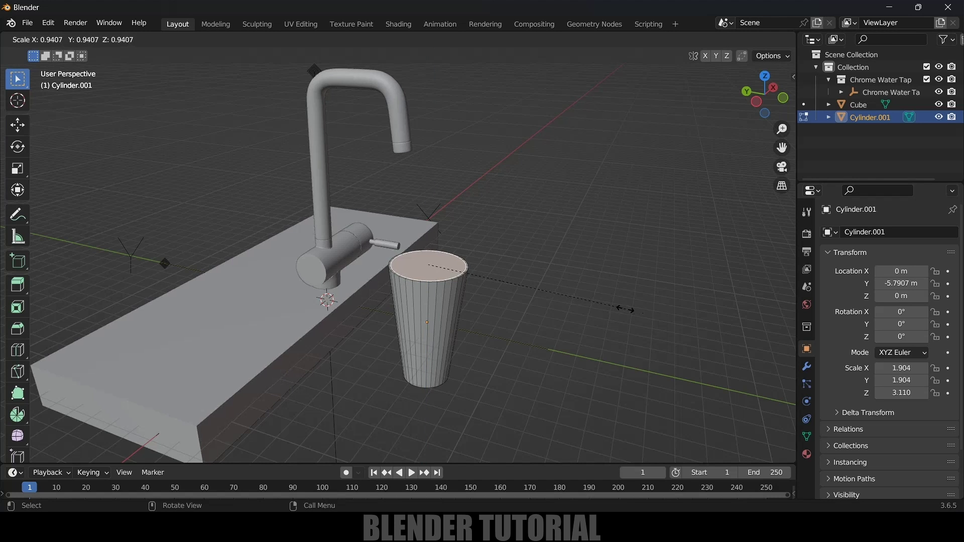
key(Escape)
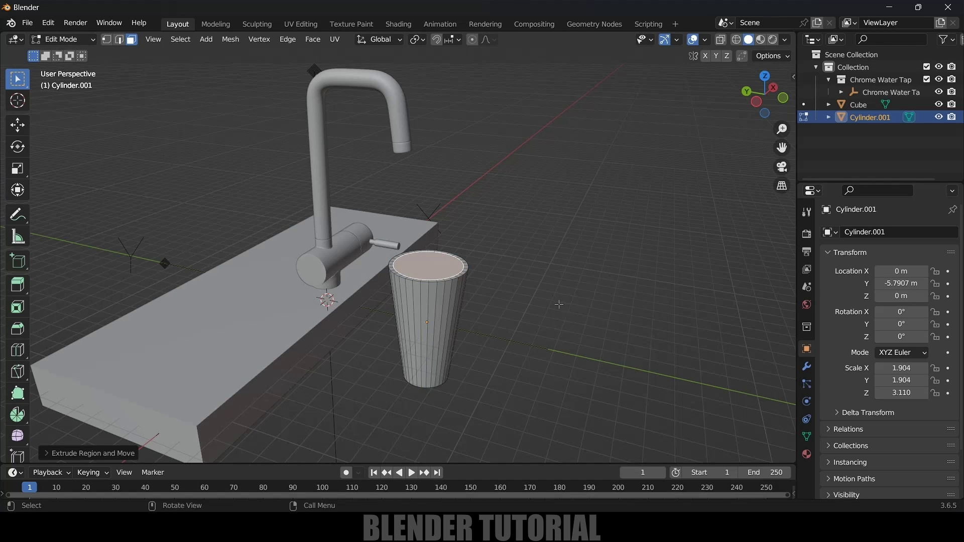
key(g)
key(z)
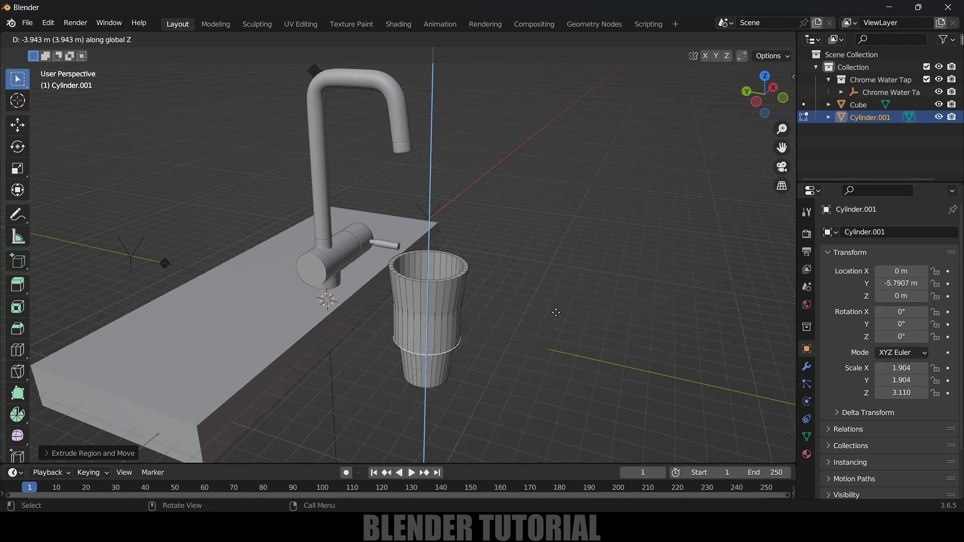
click(557, 334)
- Narrow the glass's bottom ring further and turn on X-ray display
middle_drag(557, 334, 534, 330)
key(s)
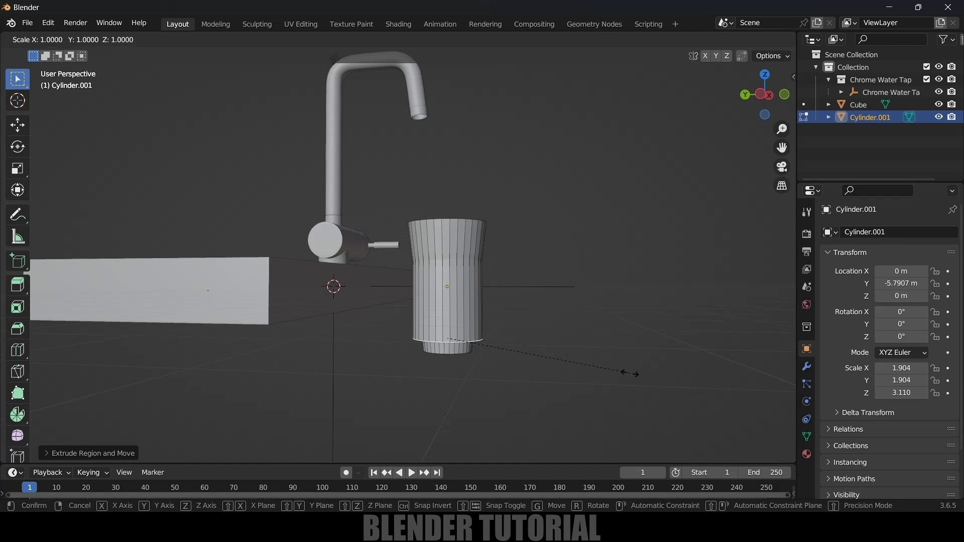
click(568, 358)
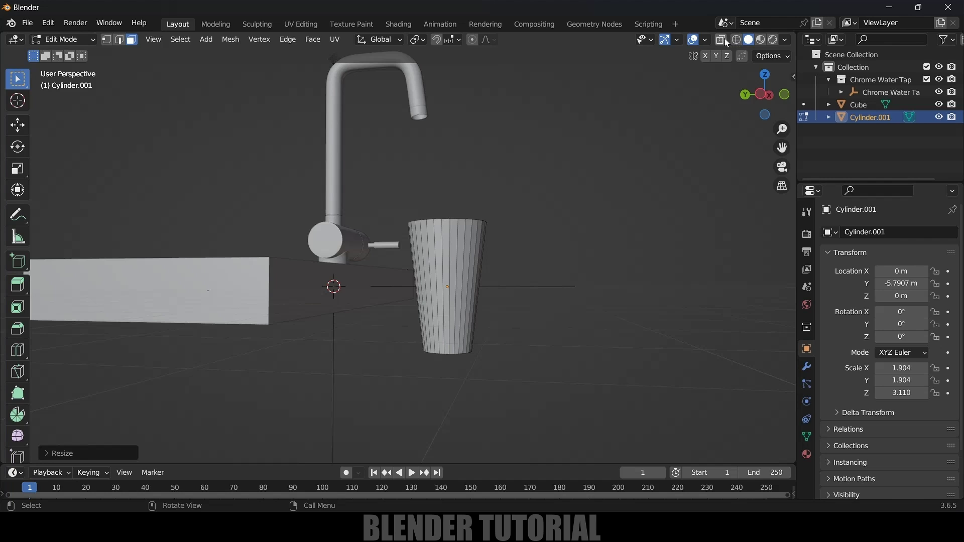
click(721, 39)
- Raise the cup's bottom edge loop slightly and shrink it to fit the tapered base
middle_drag(553, 226, 583, 301)
click(17, 125)
drag(431, 221, 431, 241)
click(411, 267)
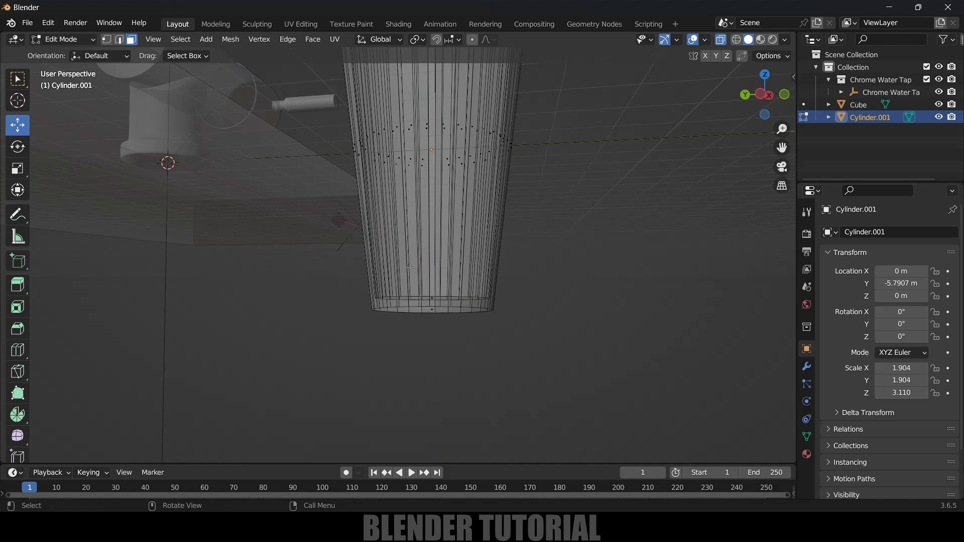
alt+click(471, 299)
drag(437, 258, 436, 253)
key(s)
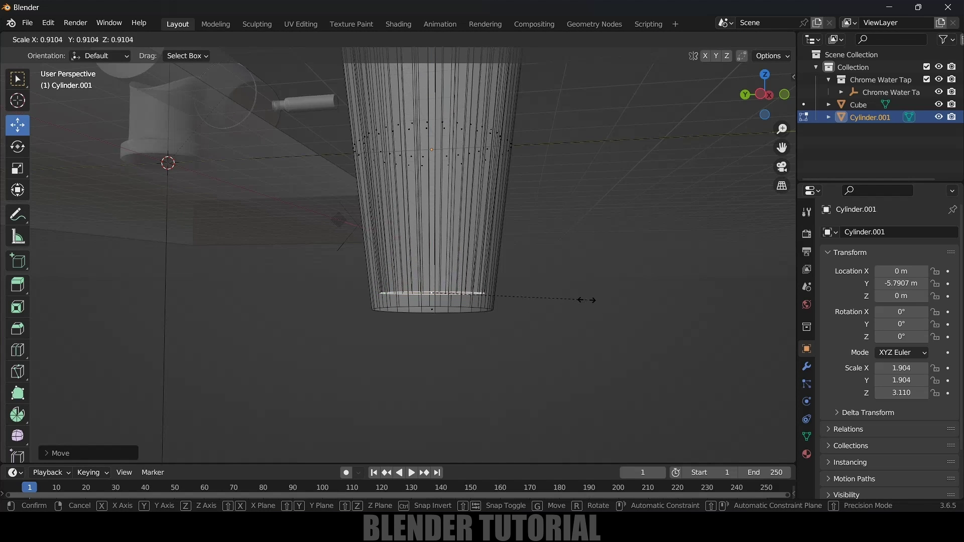
click(578, 300)
- Turn X-ray off and return to Object Mode to view the cup solid
middle_drag(578, 299, 557, 239)
scroll(557, 240, down, 4)
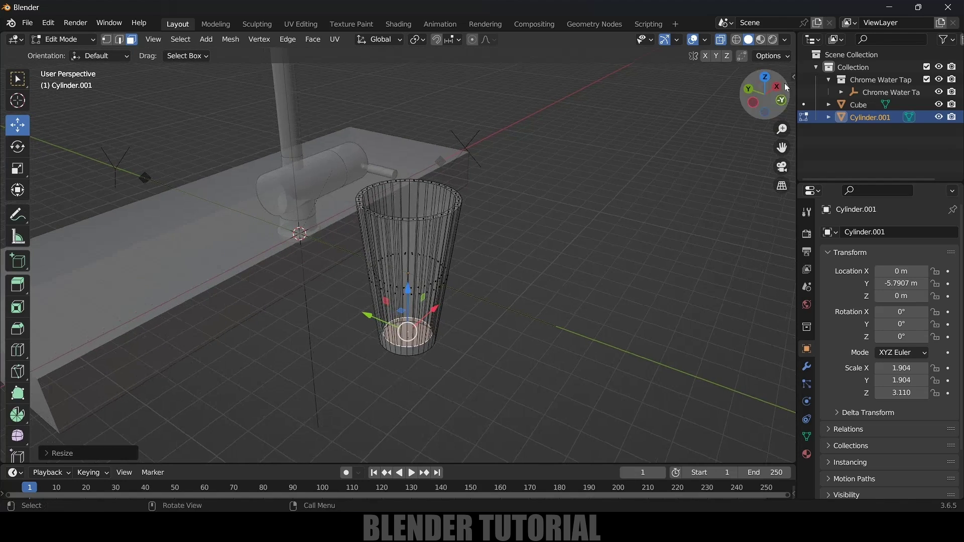
click(723, 42)
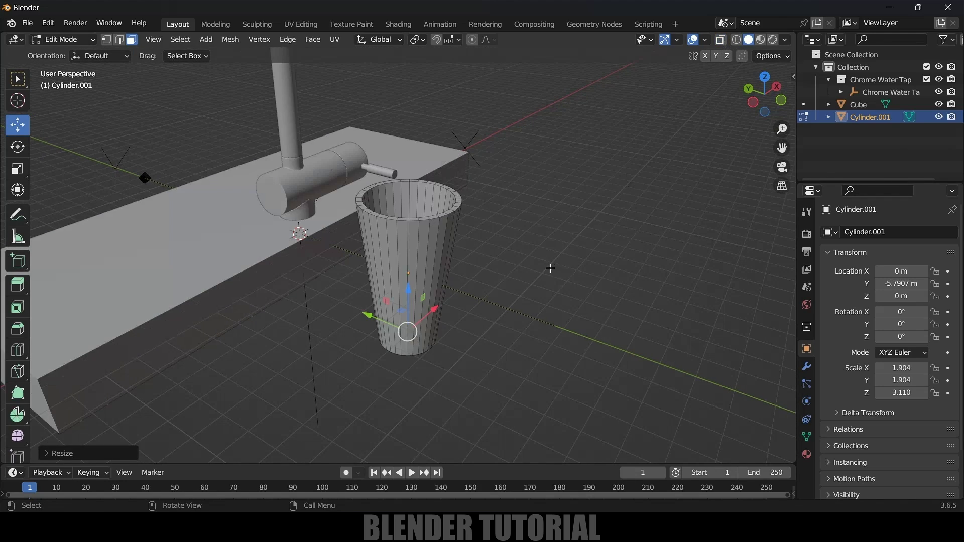
key(Tab)
middle_drag(559, 234, 527, 270)
scroll(559, 271, up, 3)
- Select the cup and apply its rotation and scale
key(ctrl+a)
click(451, 303)
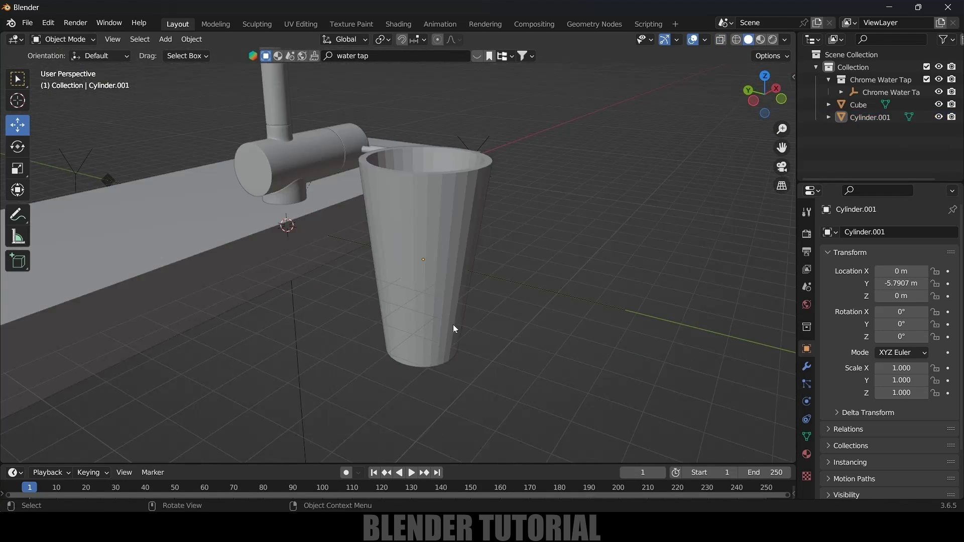
click(451, 303)
click(520, 318)
click(389, 218)
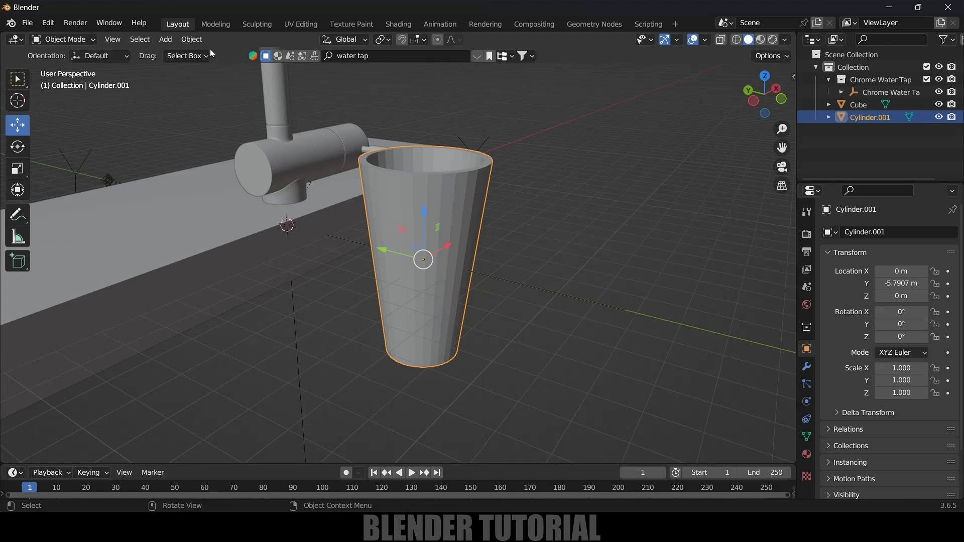
click(191, 39)
mouse_move(214, 104)
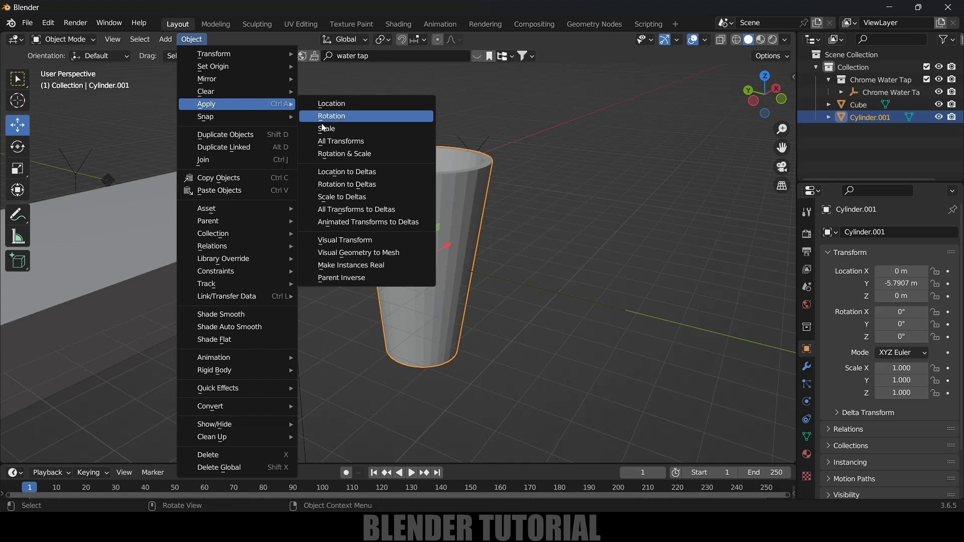
click(323, 128)
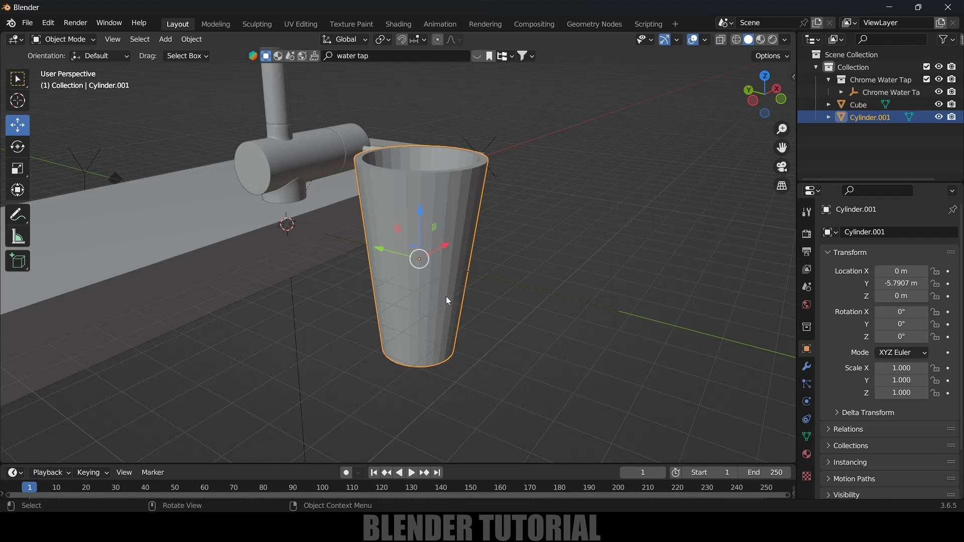
click(520, 325)
key(ctrl+z)
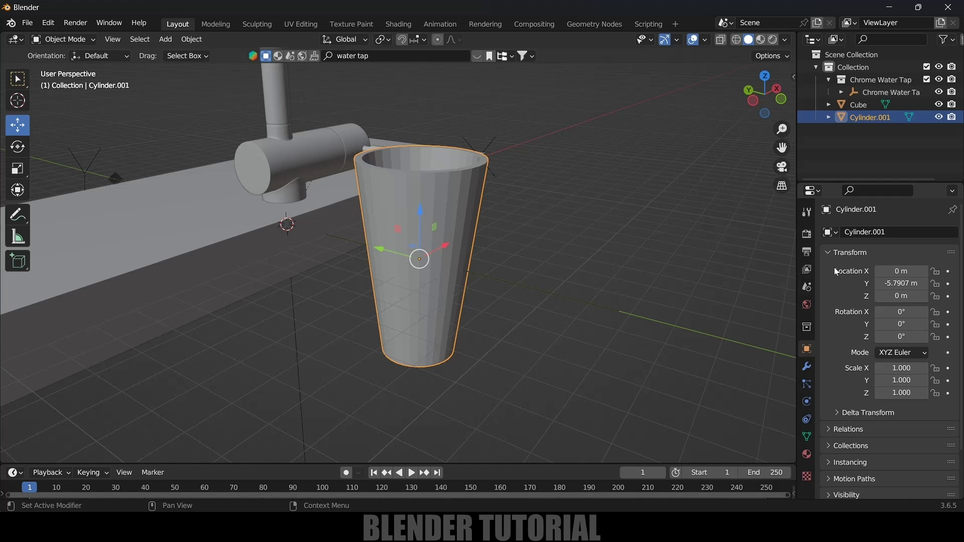
- Add a Subdivision Surface modifier (Catmull-Clark, viewport 1, render 2) to the cup
click(807, 366)
click(852, 232)
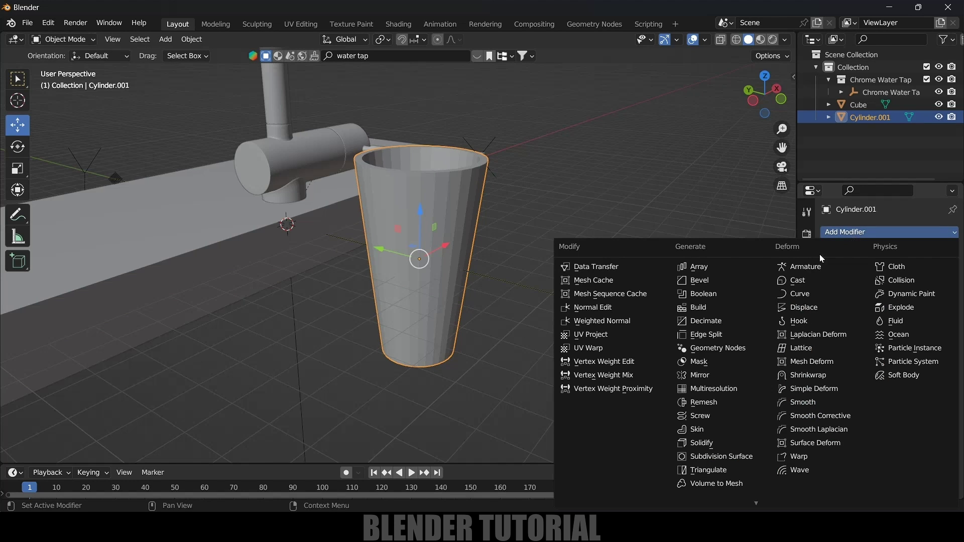
click(721, 454)
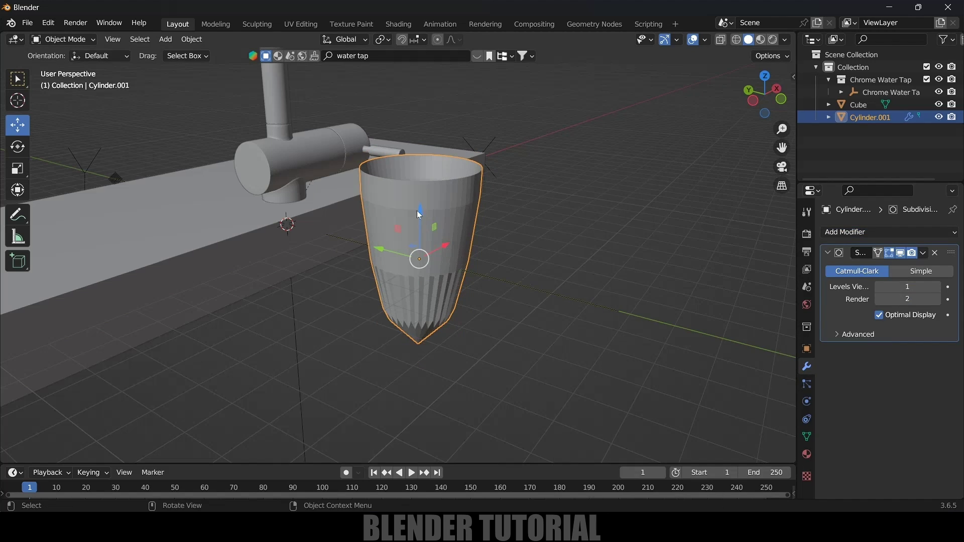
- Add two loop cuts on the cup, one near the rim and one near the bottom
key(Tab)
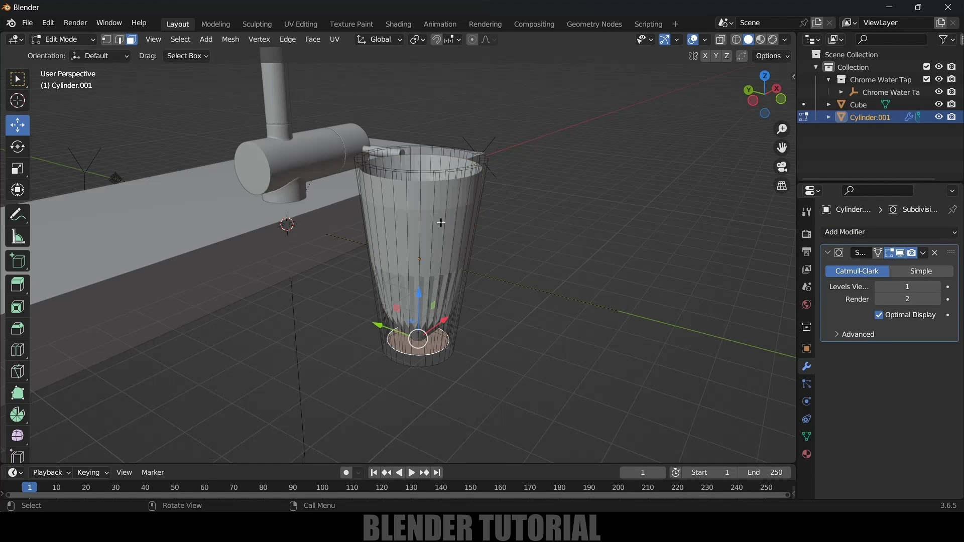
key(ctrl+r)
click(442, 223)
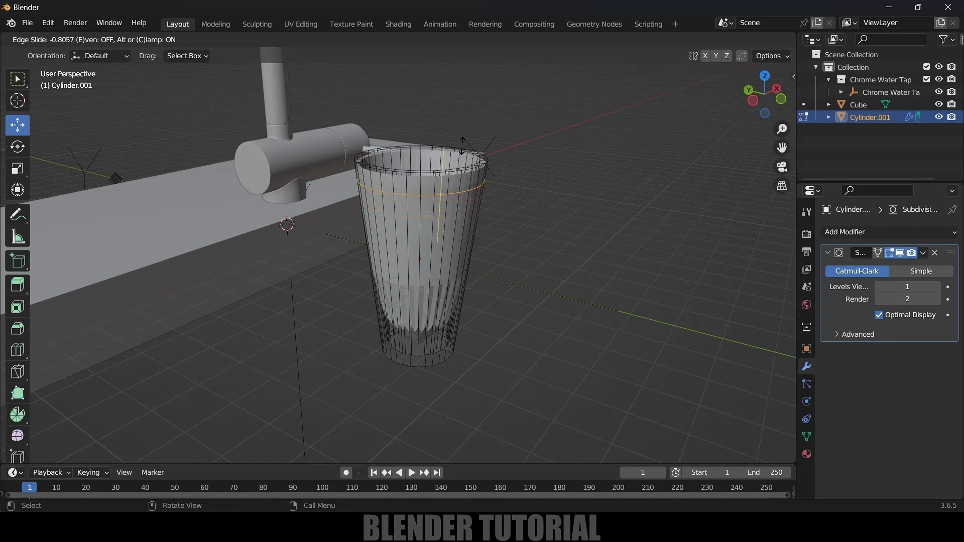
click(467, 129)
key(ctrl+r)
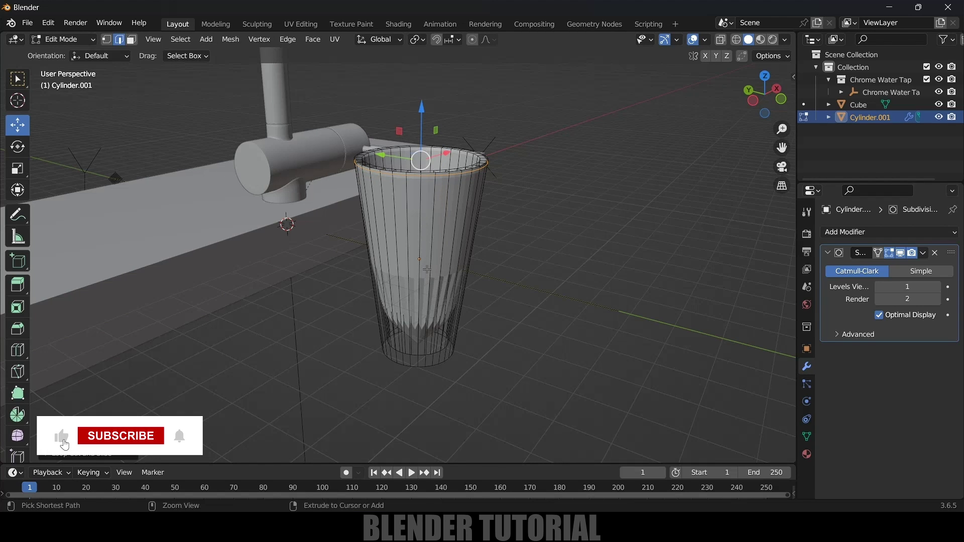
click(428, 248)
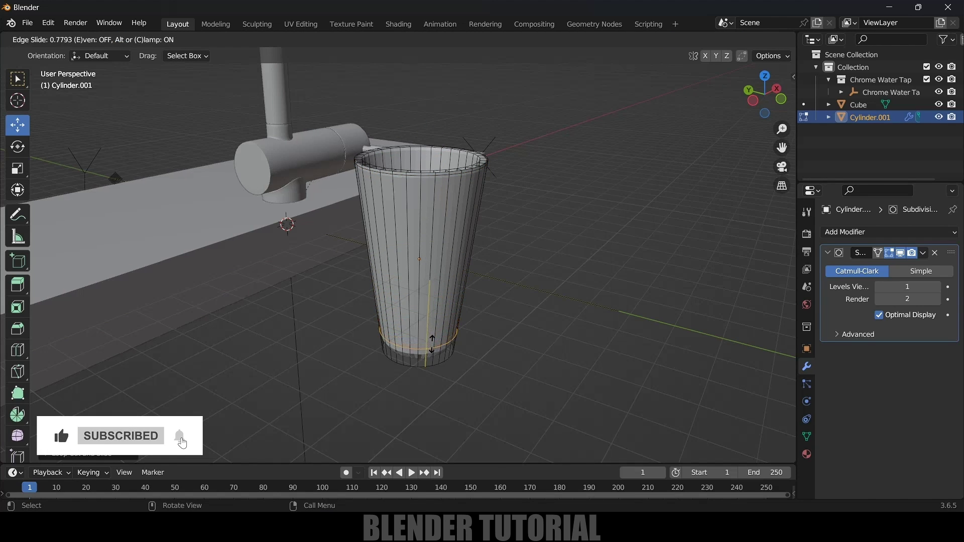
click(435, 360)
- Raise the Subdivision Surface viewport level to 2
key(Tab)
mouse_move(508, 318)
middle_down()
mouse_move(478, 316)
mouse_move(513, 322)
middle_up()
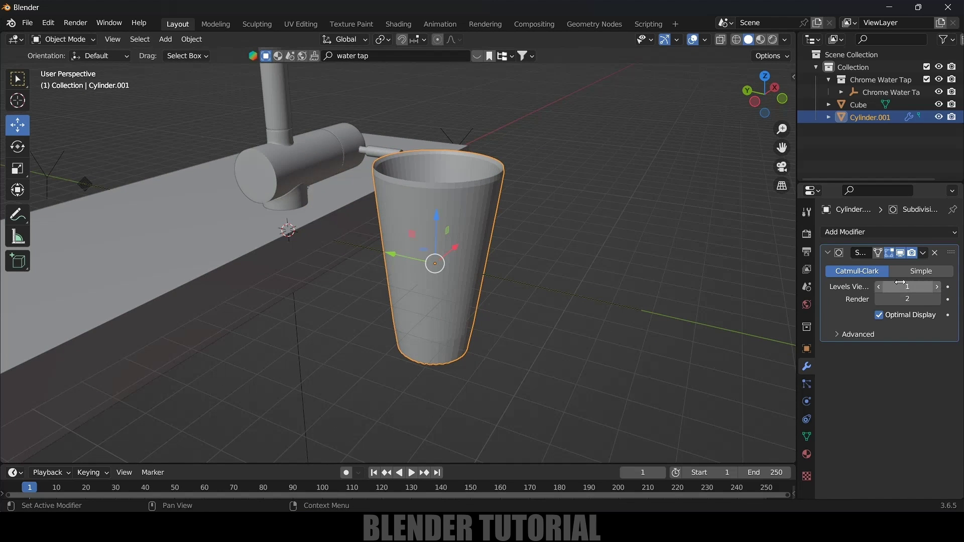
click(938, 287)
middle_drag(758, 236, 592, 253)
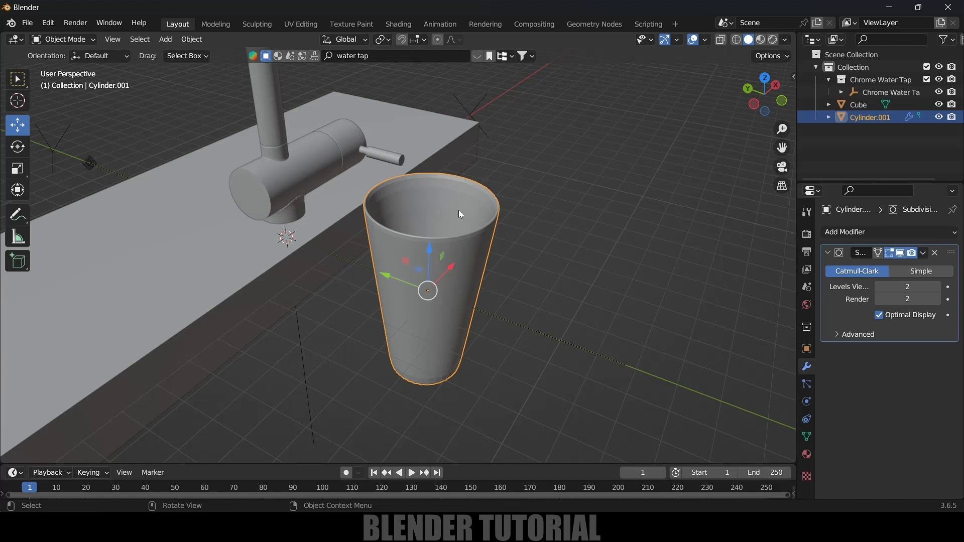
- Add another supporting loop cut slid up near the cup's rim
key(Tab)
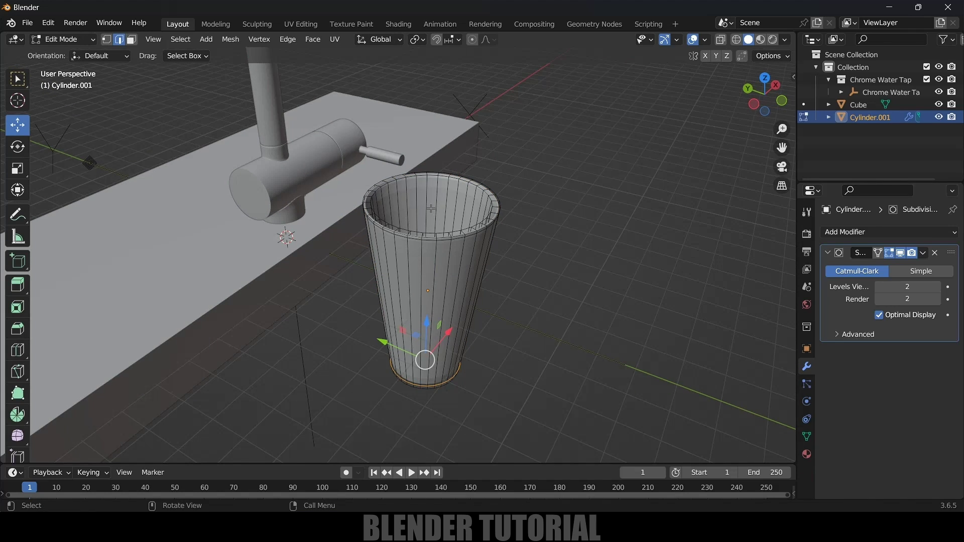
key(ctrl+r)
click(431, 208)
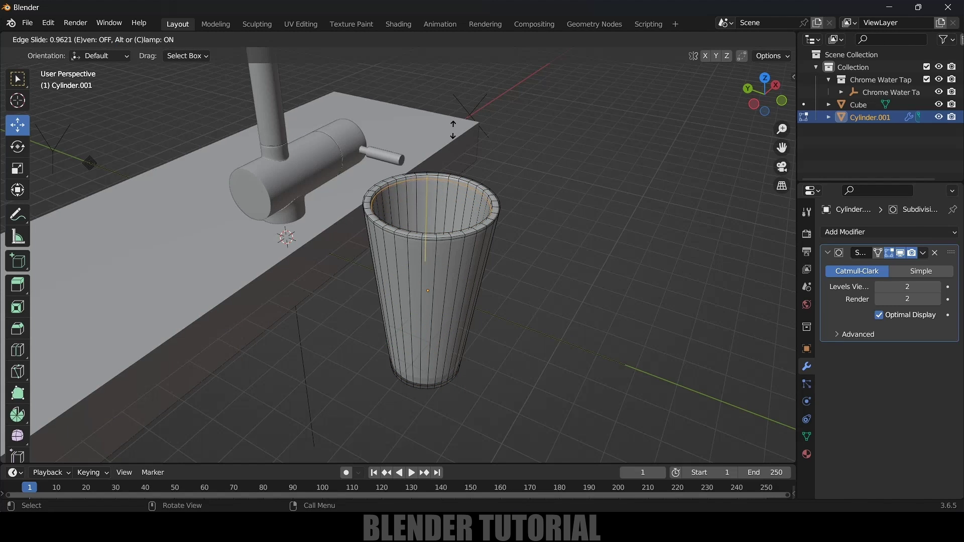
click(453, 129)
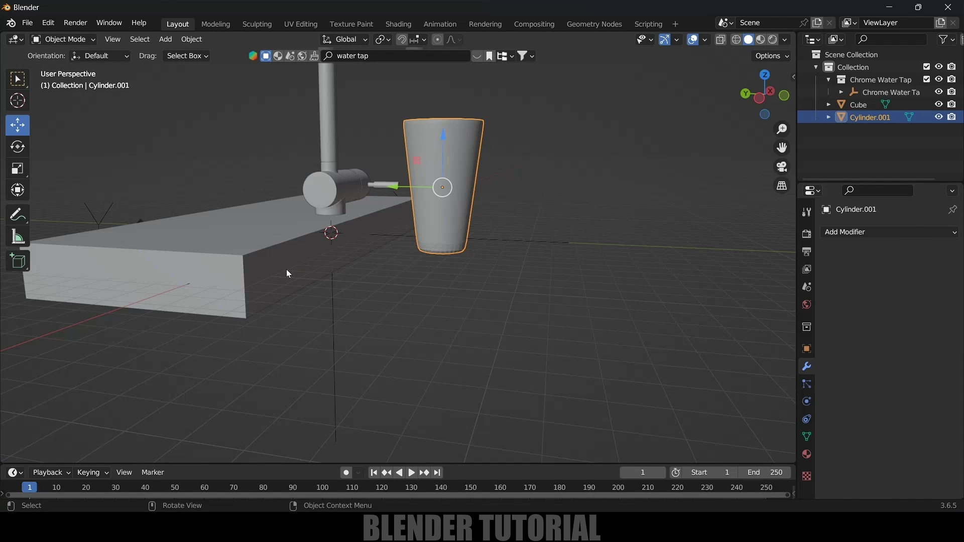
- Cut a horizontal loop on the counter's side and extrude its lower face strip
click(287, 269)
key(Tab)
key(ctrl+r)
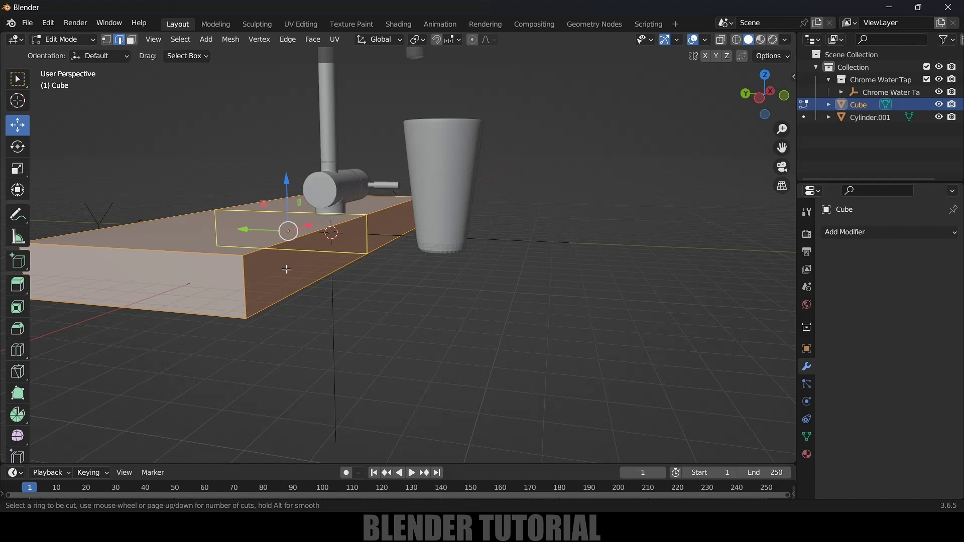
click(242, 288)
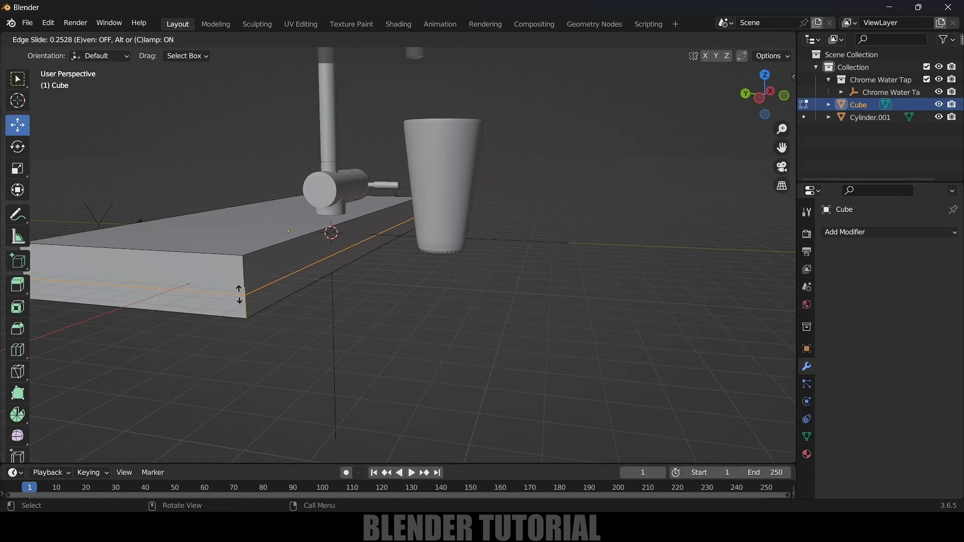
click(239, 301)
key(alt+a)
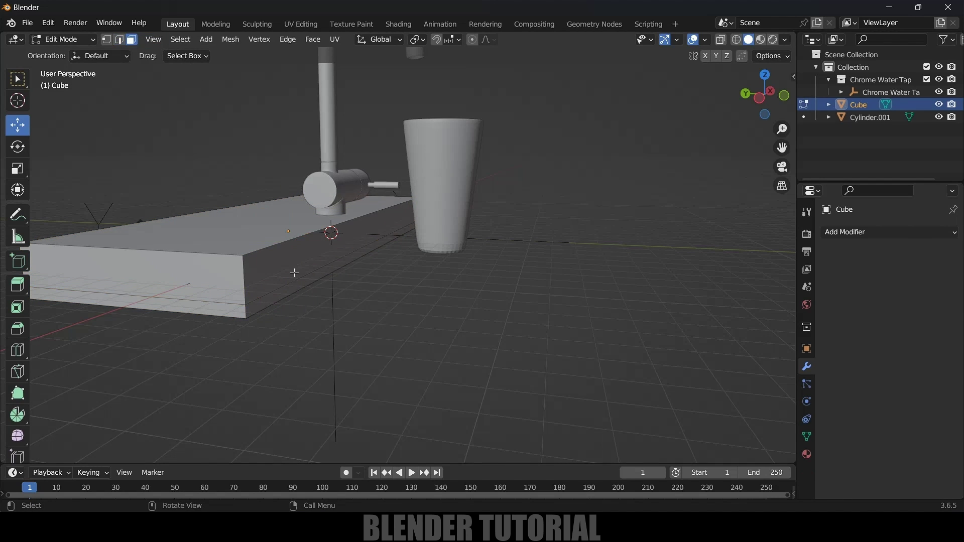
click(294, 291)
key(e)
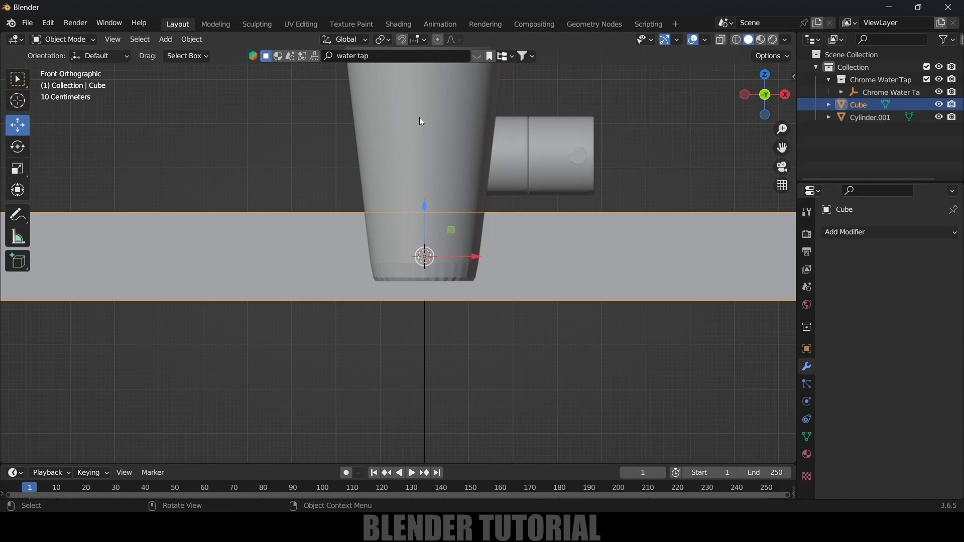
- Move the cup about 0.09 m along Z to sit on the new slab
click(420, 121)
drag(425, 131, 426, 132)
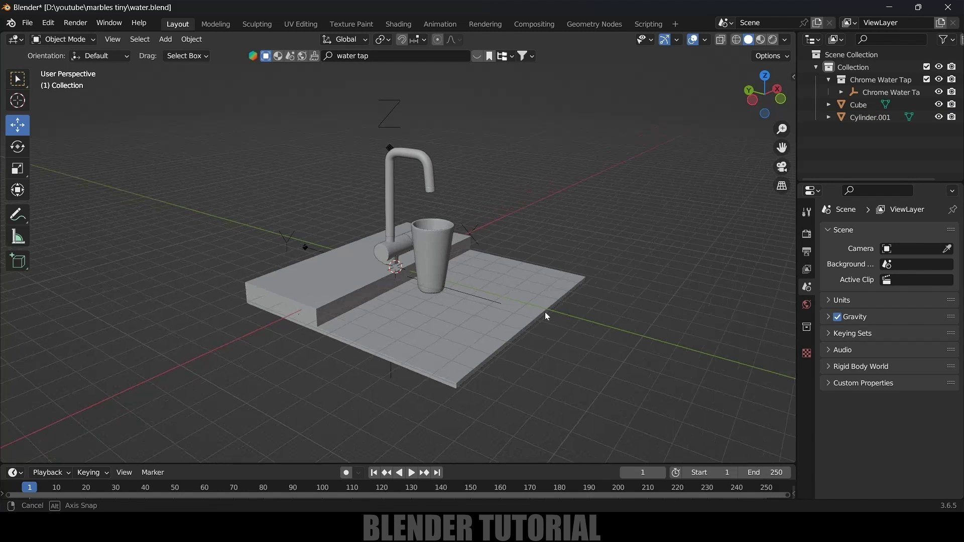
middle_drag(545, 315, 558, 317)
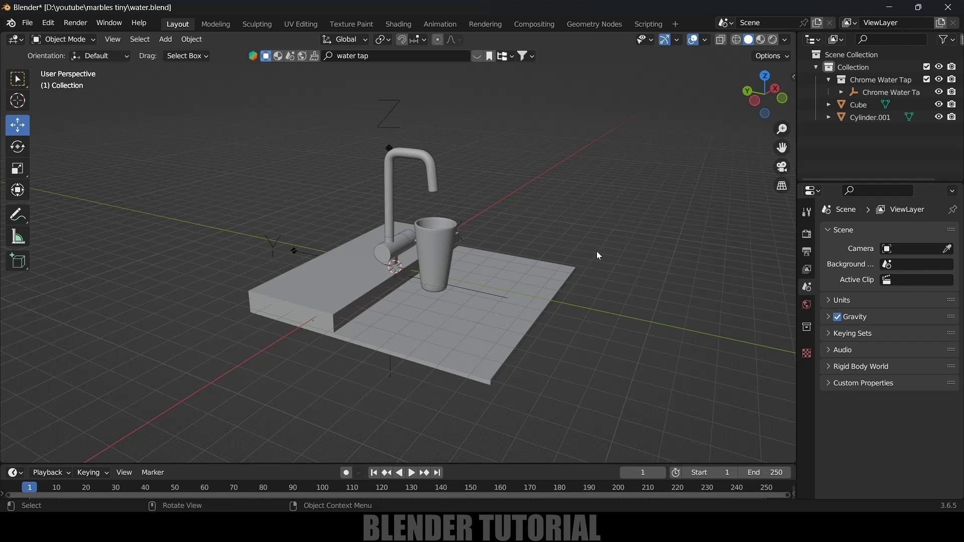
- Add a UV Sphere and move it up above the cup
click(164, 40)
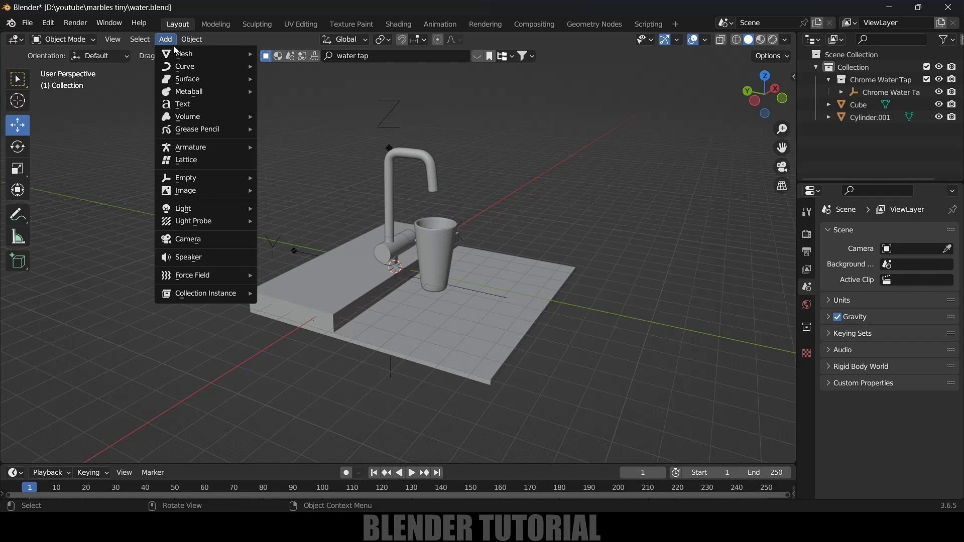
mouse_move(245, 55)
click(321, 91)
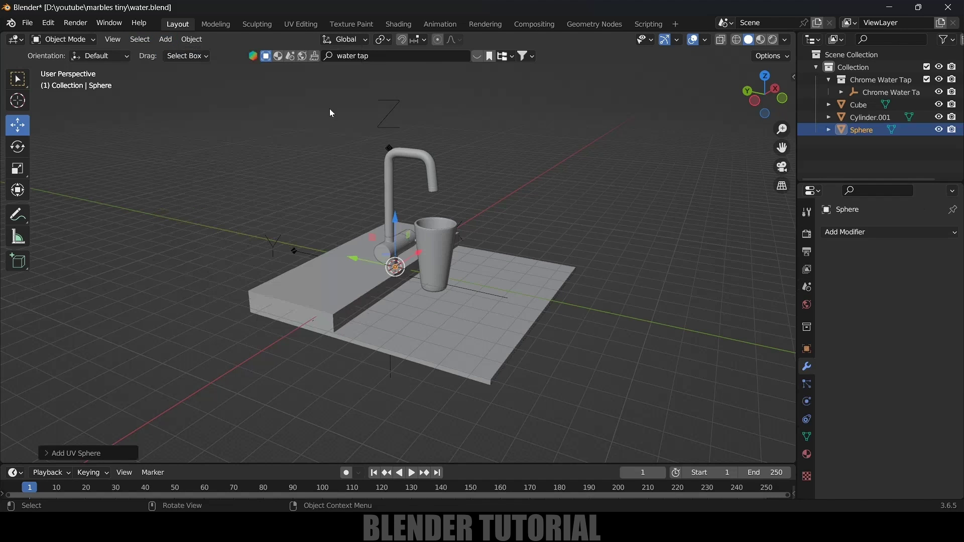
key(g)
click(389, 251)
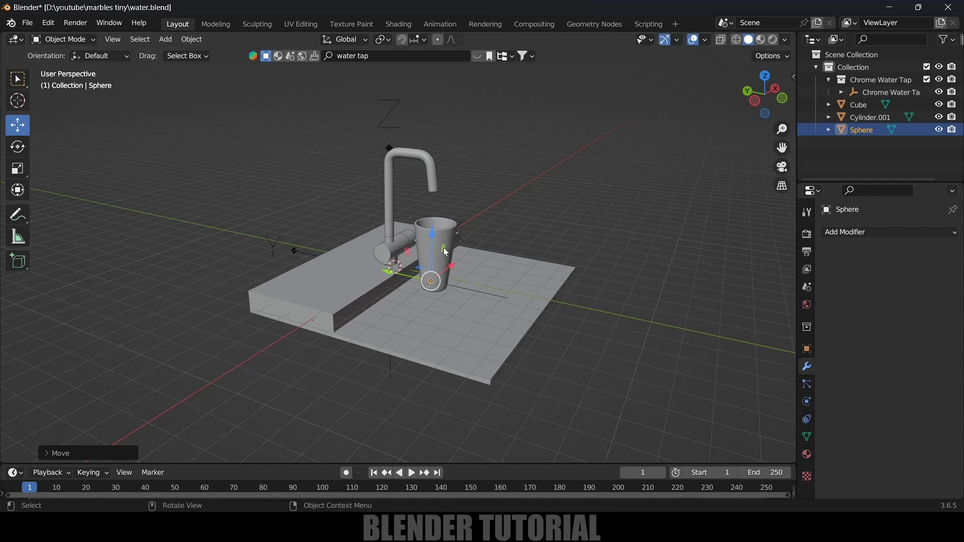
drag(431, 217, 438, 184)
click(416, 233)
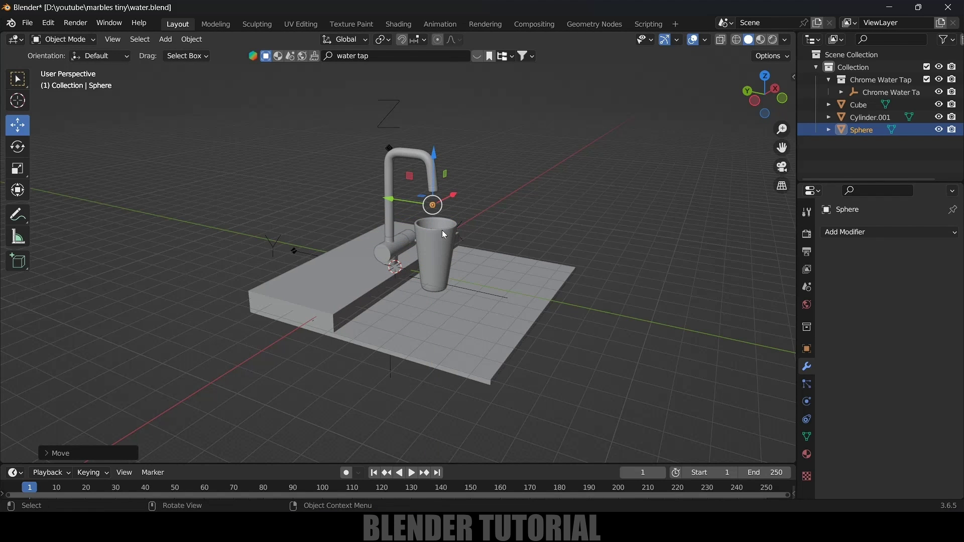
- Move the sphere along X, Y and up until it sits in the spout's mouth
scroll(442, 230, up, 4)
key(g)
key(x)
click(363, 307)
middle_drag(362, 306, 460, 300)
drag(402, 231, 436, 231)
drag(495, 200, 496, 138)
drag(452, 171, 446, 171)
drag(489, 134, 490, 128)
- Orbit around the spout, then zoom out to see the whole tap and glass
scroll(557, 187, up, 4)
middle_drag(557, 186, 421, 190)
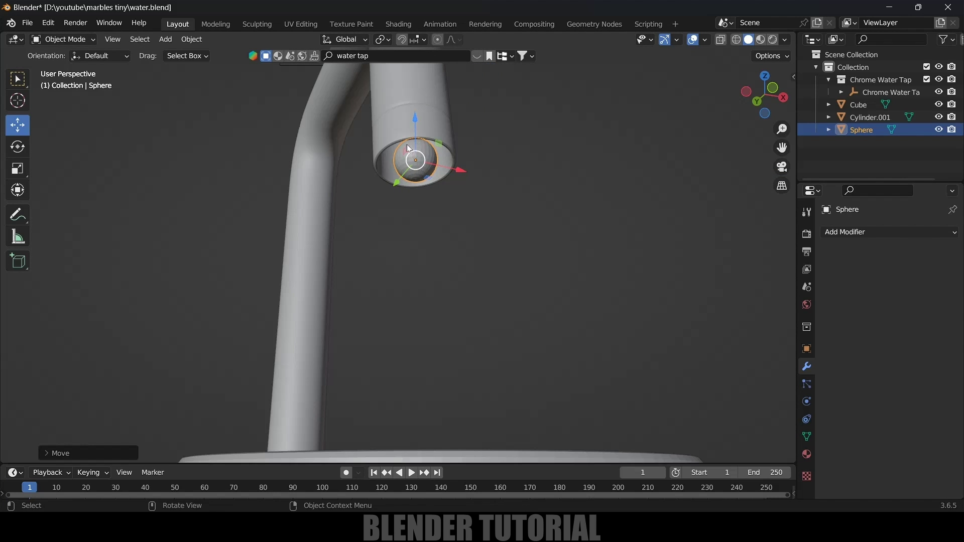
scroll(409, 148, down, 5)
middle_drag(410, 149, 476, 239)
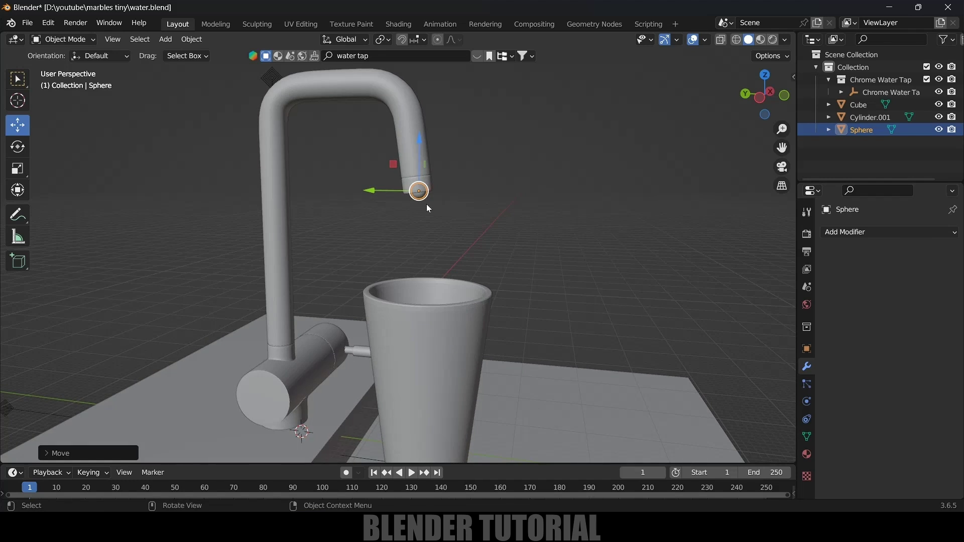
click(200, 40)
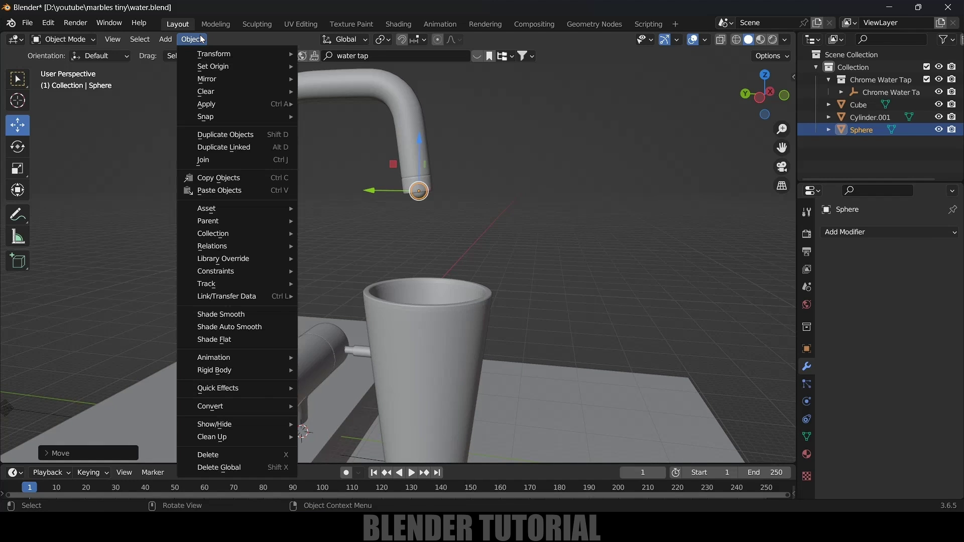
- Apply Quick Liquid to the sphere, then scale and move the domain box to enclose the glass and spout
mouse_move(249, 388)
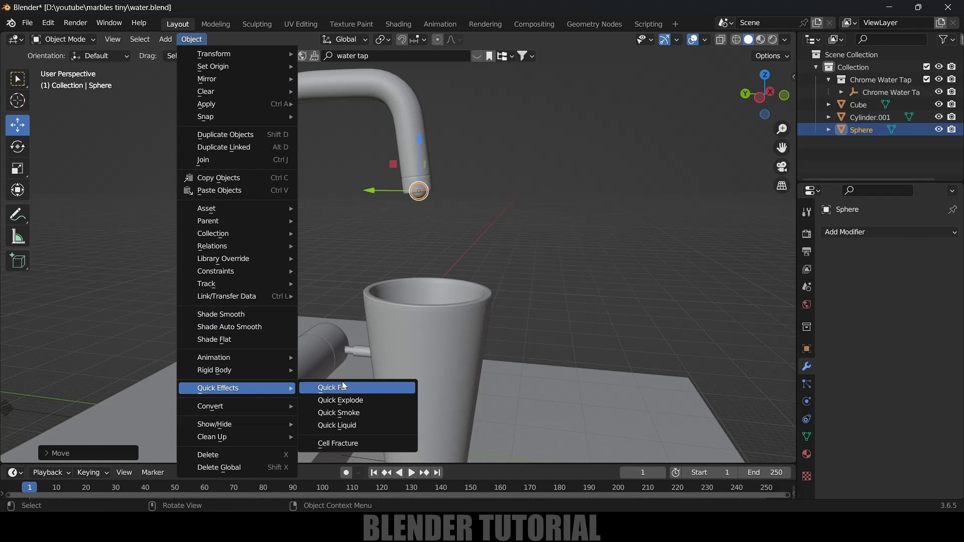
click(333, 426)
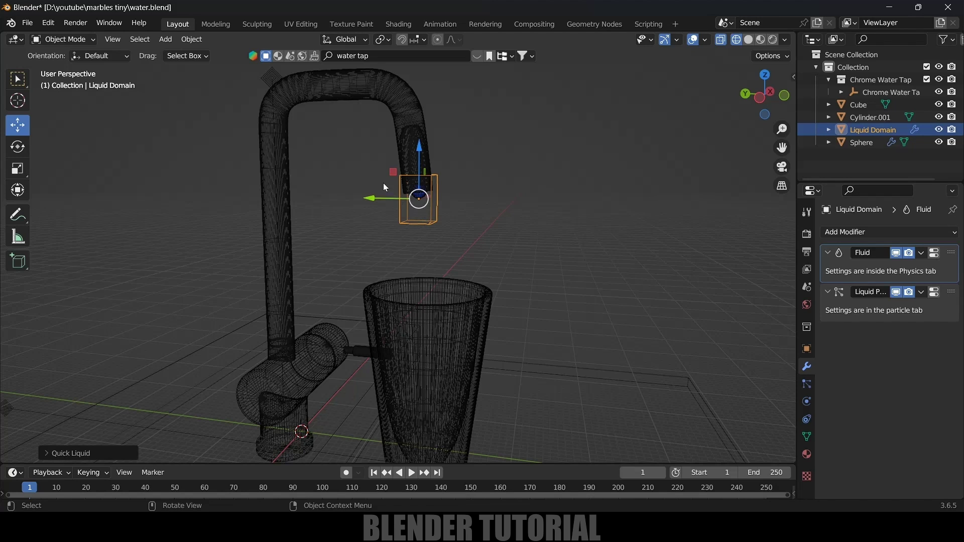
scroll(501, 340, down, 3)
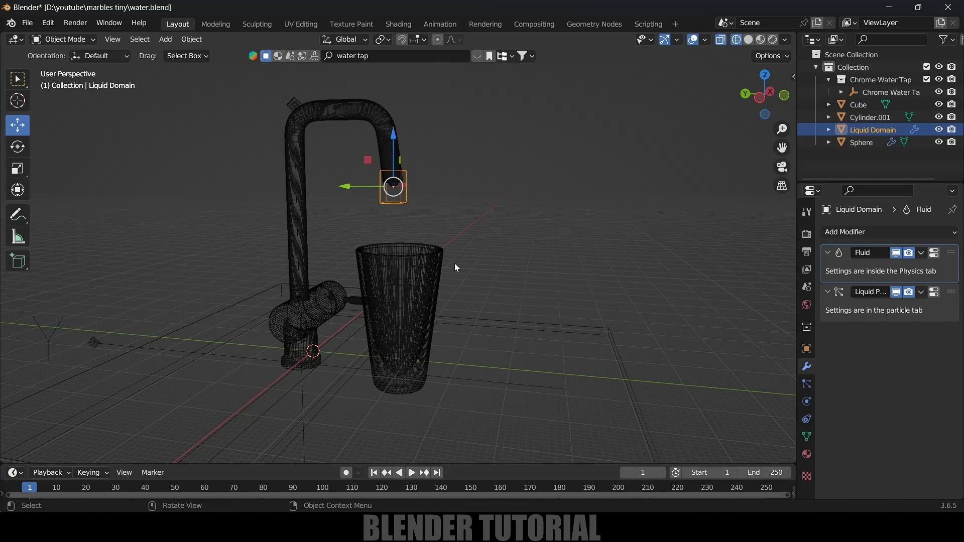
key(s)
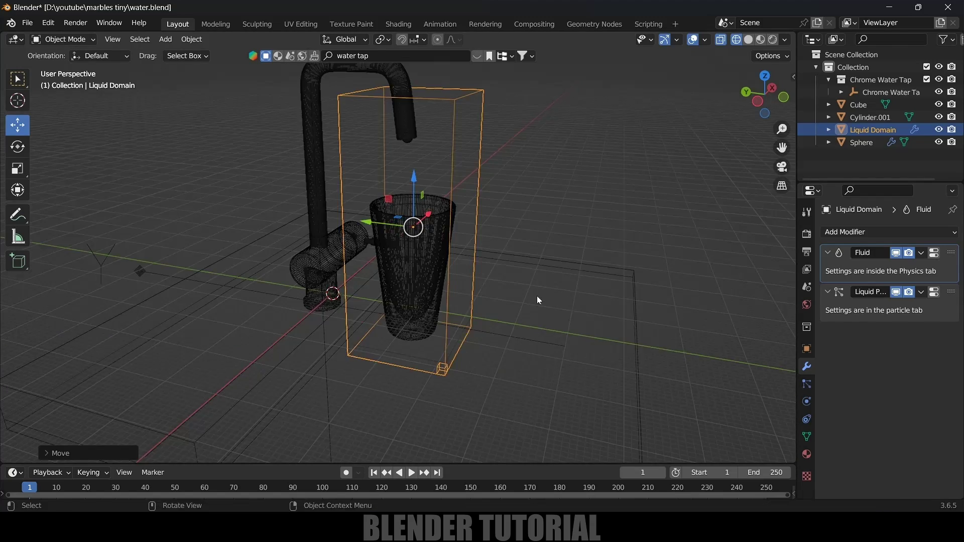
middle_drag(537, 296, 316, 287)
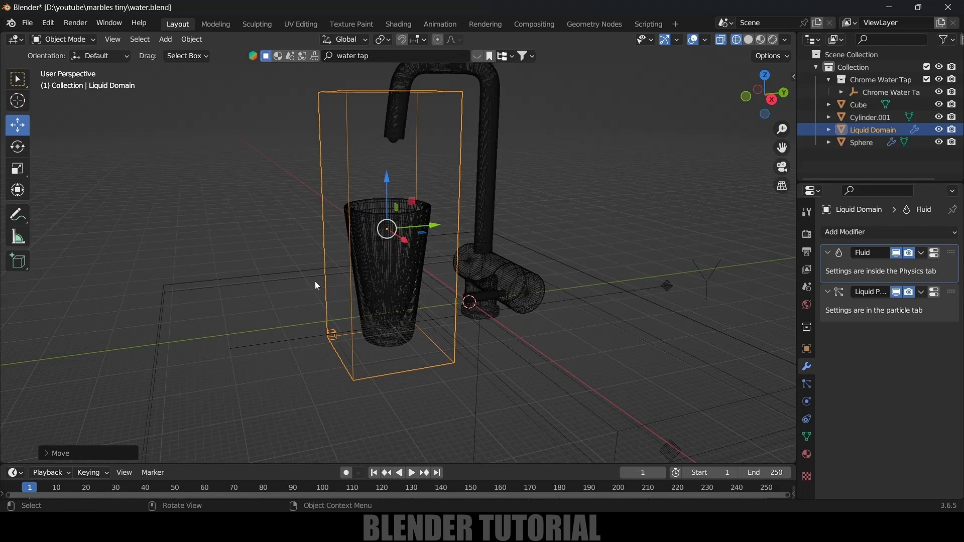
middle_drag(410, 249, 517, 310)
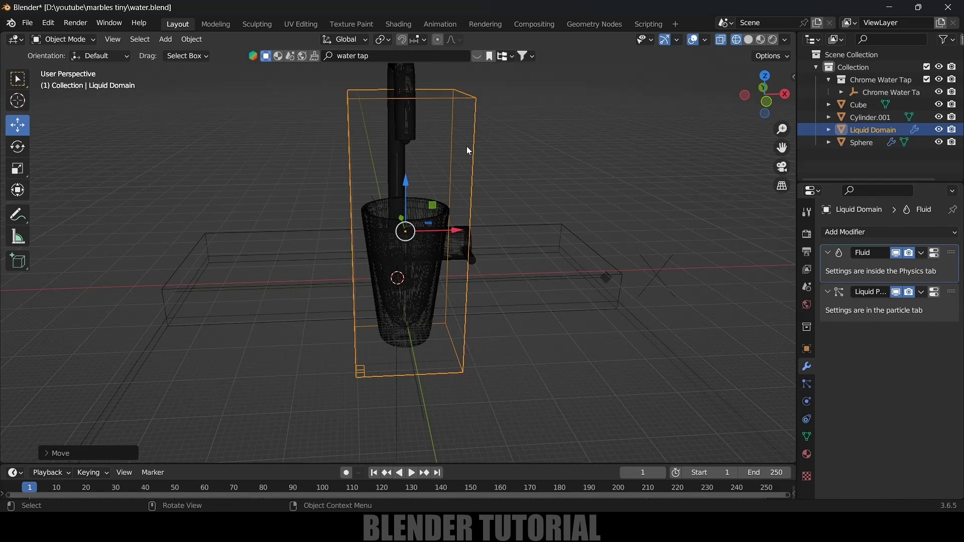
- Set the liquid domain's Resolution Divisions to 64 in the Physics tab
click(807, 402)
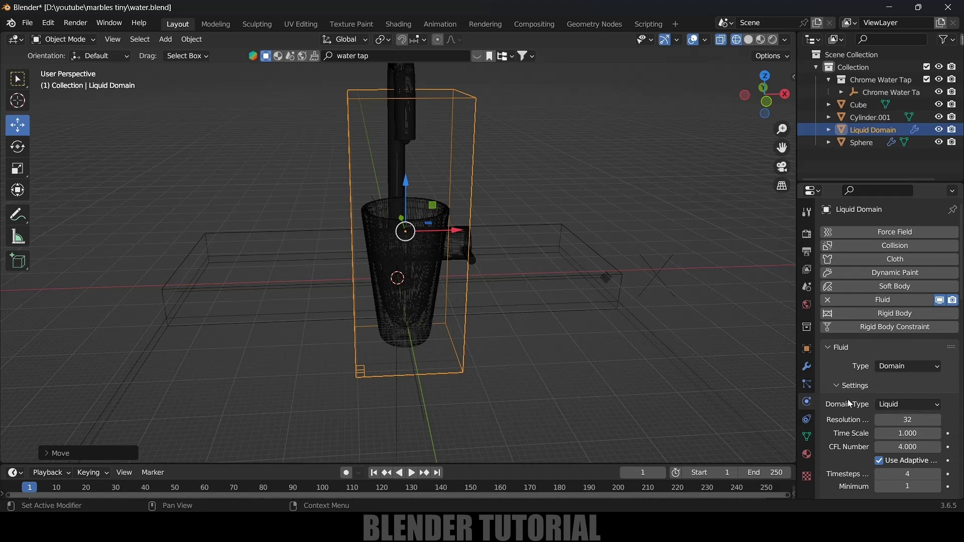
scroll(849, 402, down, 3)
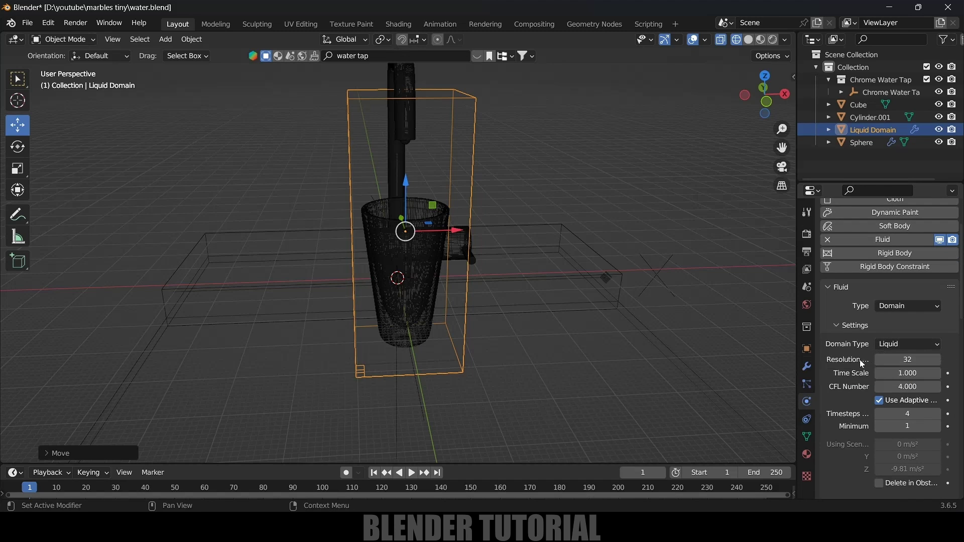
scroll(895, 351, down, 1)
click(899, 339)
text(64)
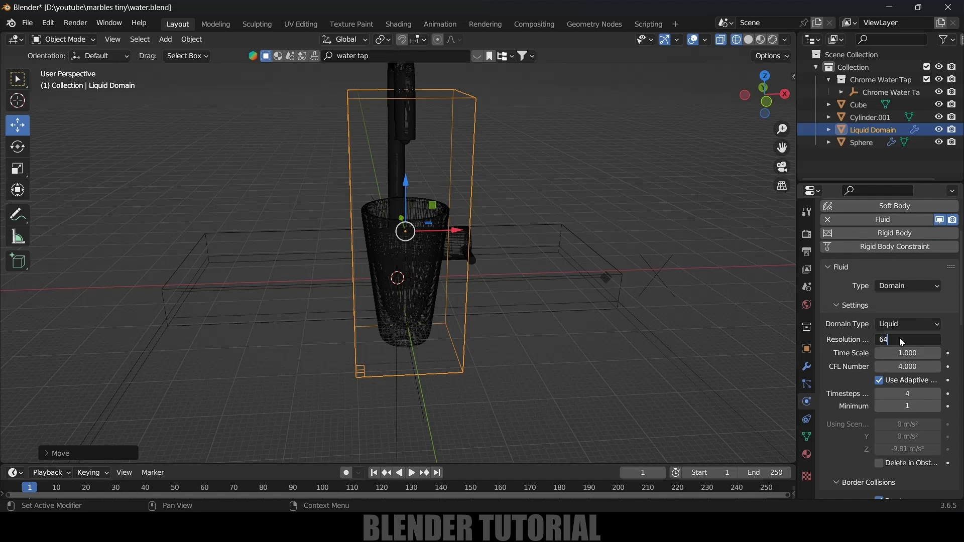
key(Return)
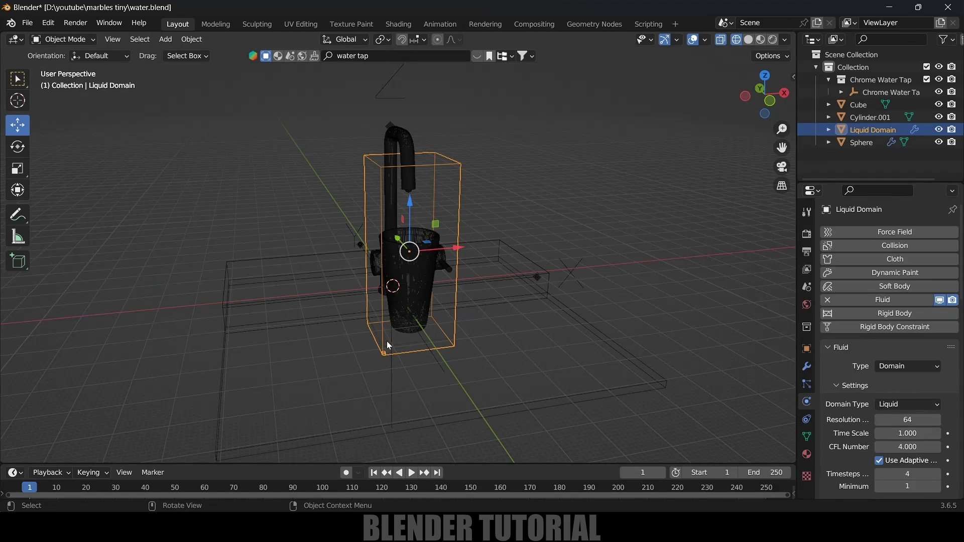
scroll(389, 346, up, 8)
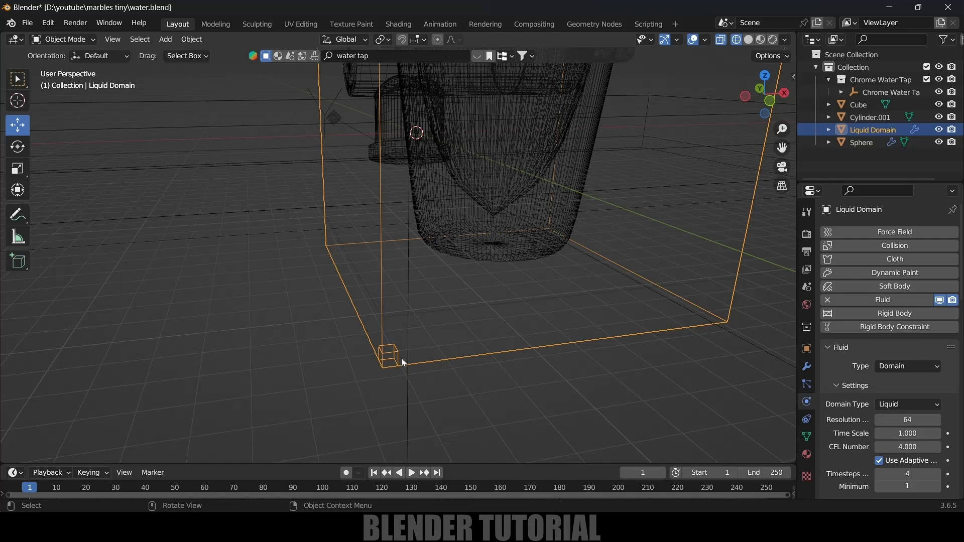
- Select the sphere sitting at the spout mouth inside the domain
middle_drag(390, 368, 499, 267)
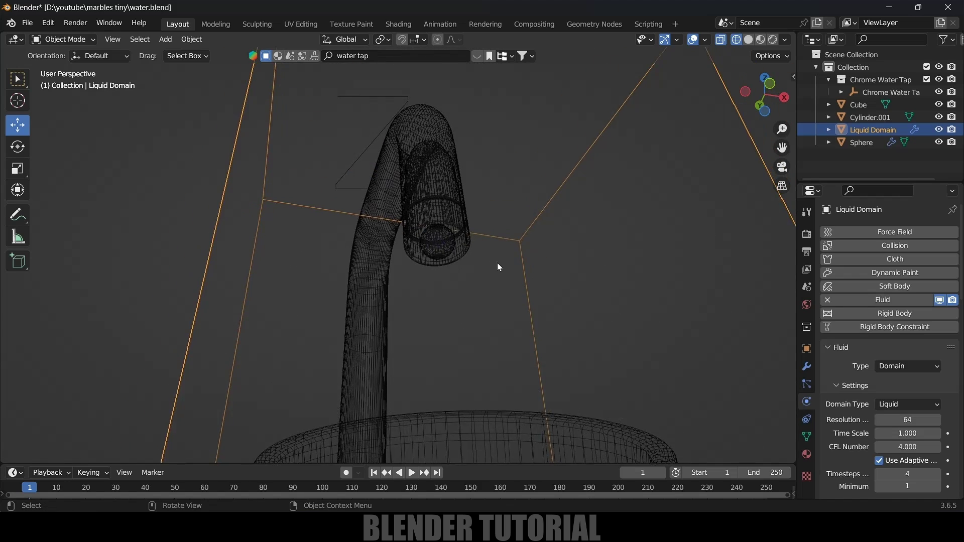
scroll(499, 267, up, 2)
click(476, 250)
click(476, 250)
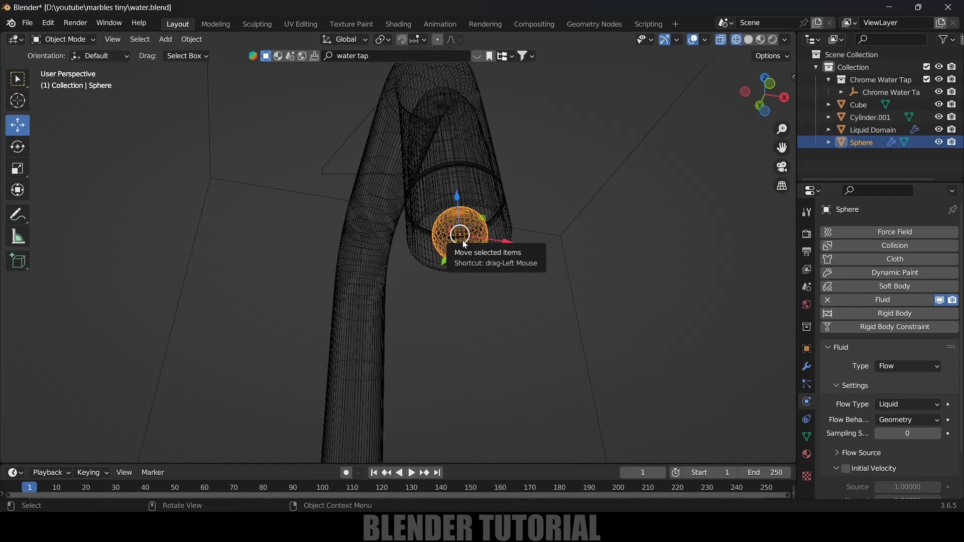
scroll(477, 251, down, 4)
middle_drag(497, 261, 488, 224)
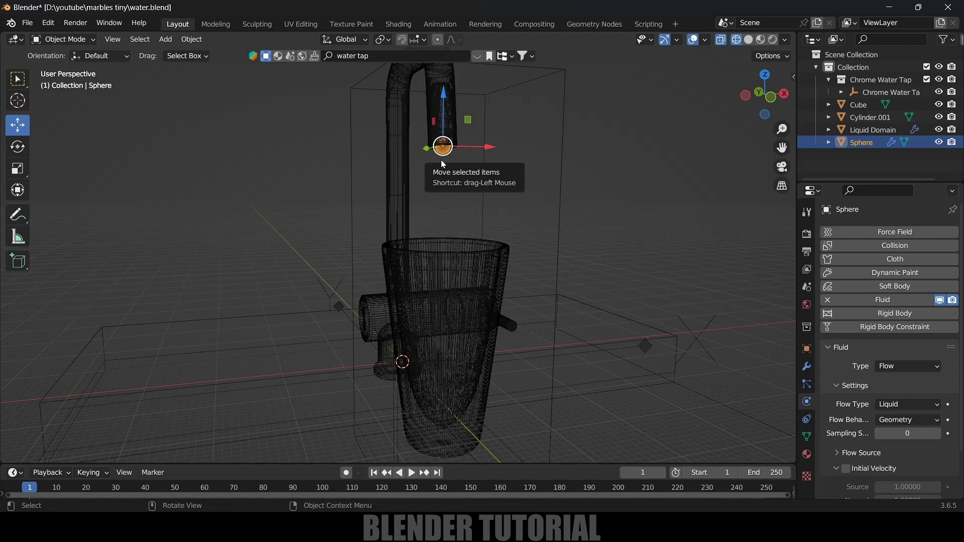
- Select the liquid domain, enable Mesh, and set its cache folder to tap
shift+middle_drag(468, 306, 458, 268)
click(544, 293)
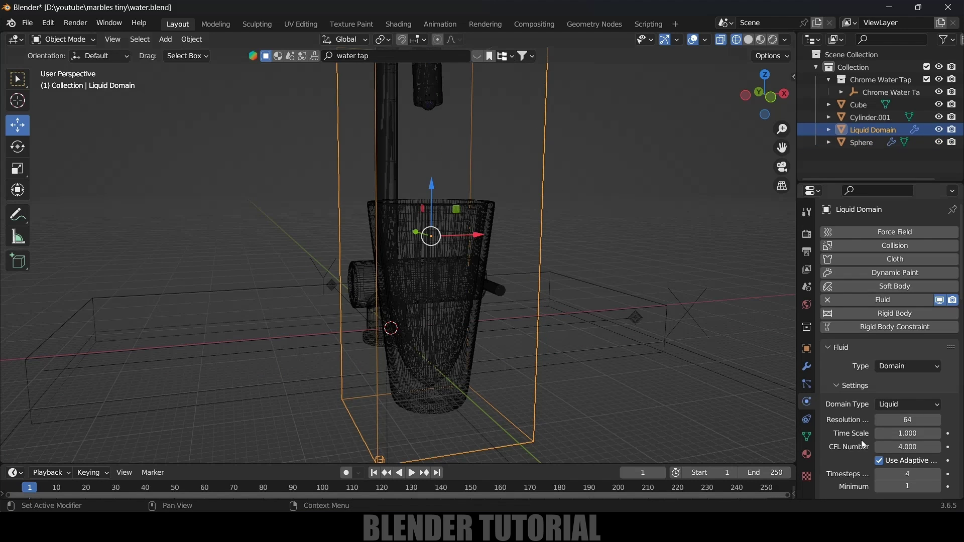
scroll(865, 433, down, 15)
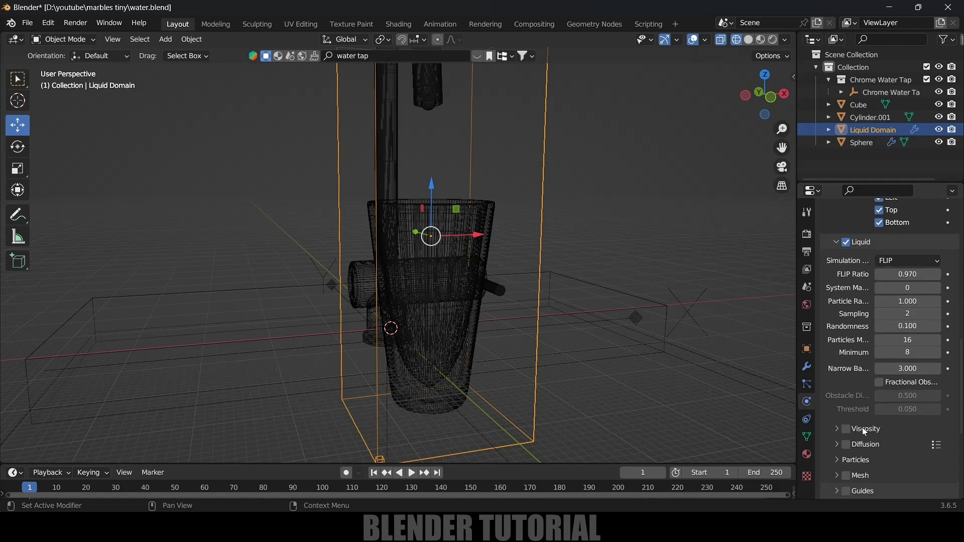
scroll(848, 434, down, 4)
click(847, 335)
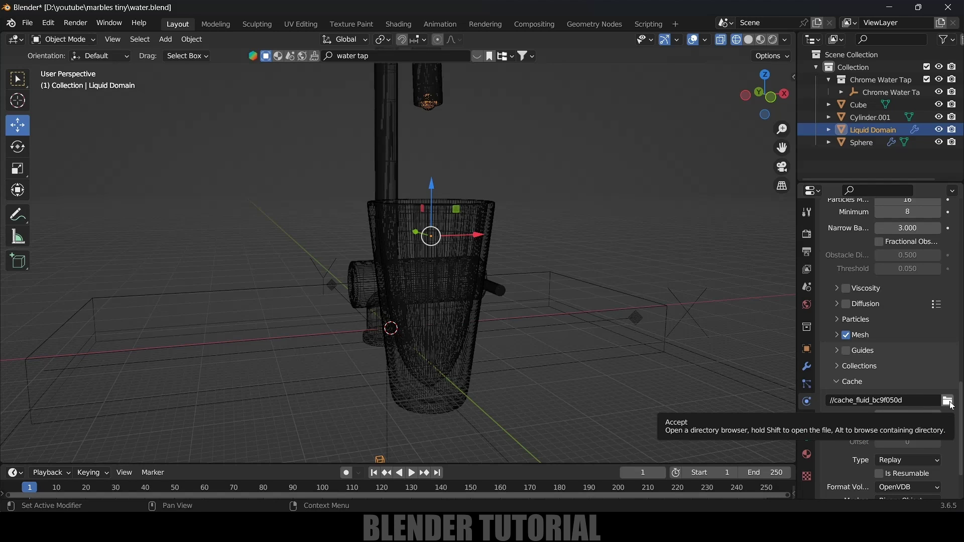
click(949, 401)
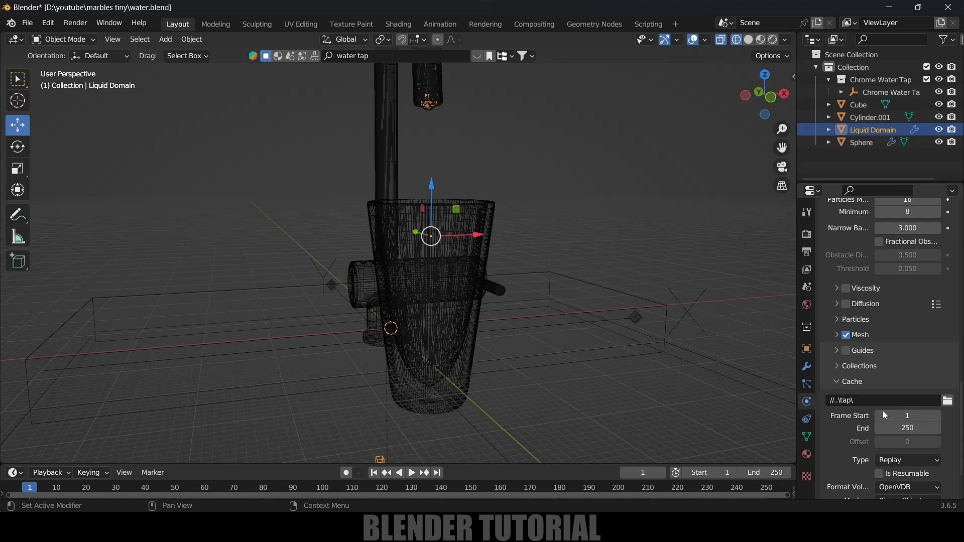
- Set both the domain cache end frame and the scene end frame to 500
scroll(838, 432, down, 3)
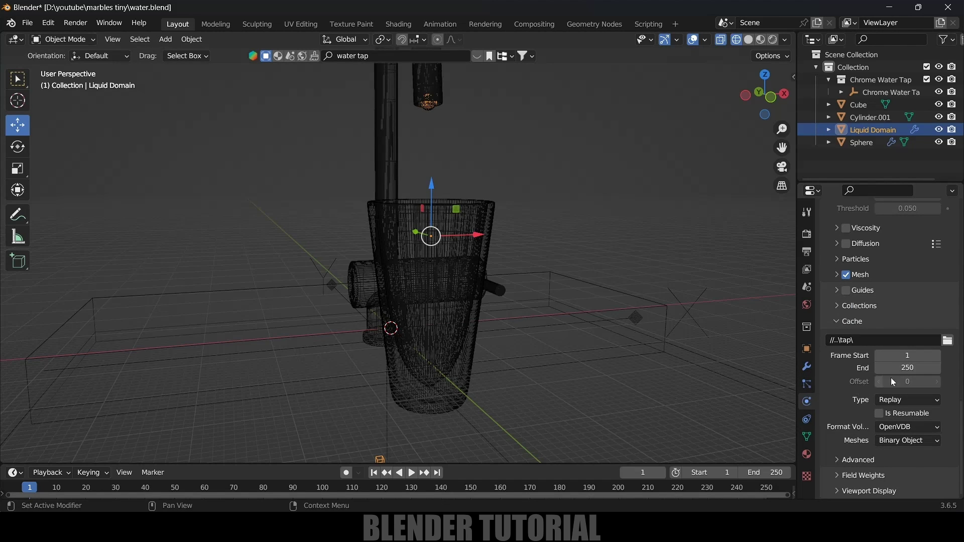
click(909, 368)
text(500)
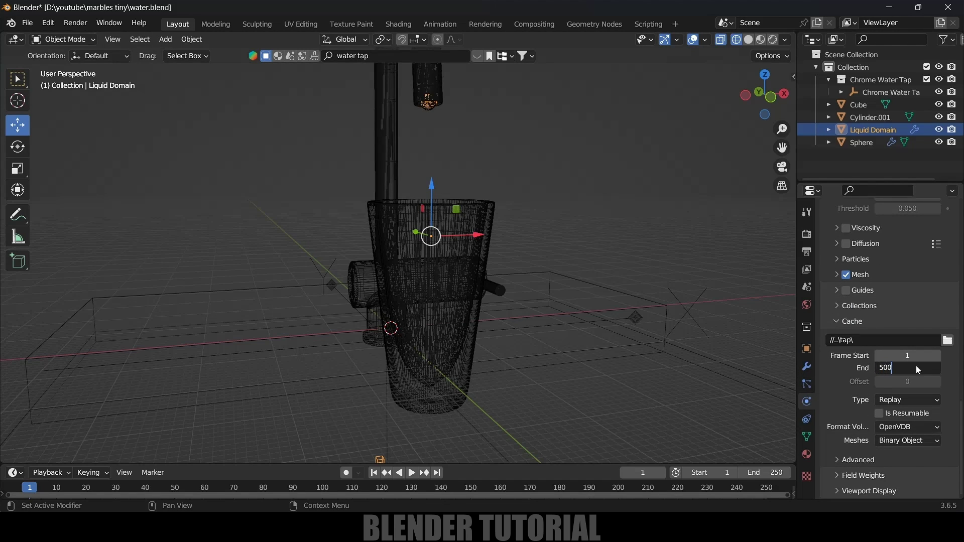
key(Return)
click(769, 472)
text(500)
key(Return)
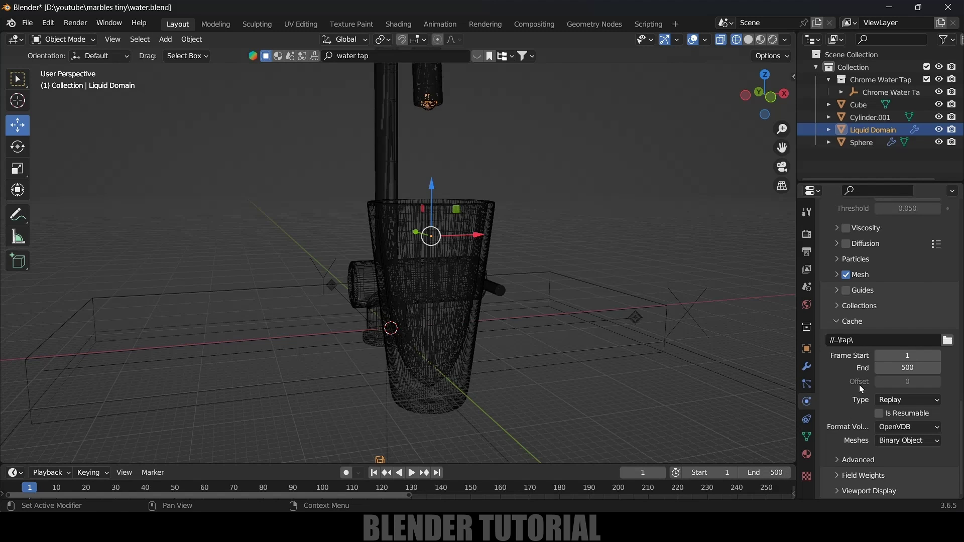
click(428, 109)
- Select the sphere and set its fluid Flow Behavior to Inflow
click(429, 109)
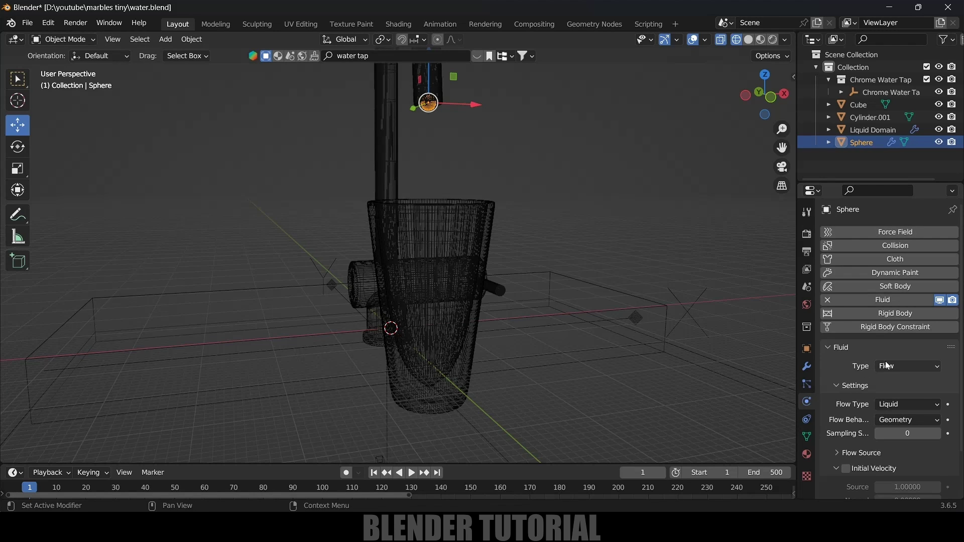
scroll(869, 386, down, 3)
click(902, 353)
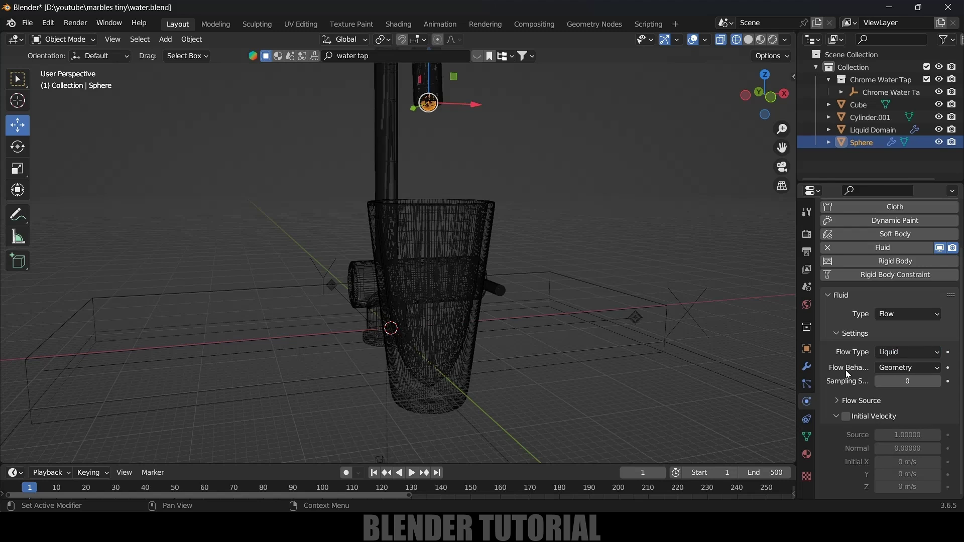
click(900, 368)
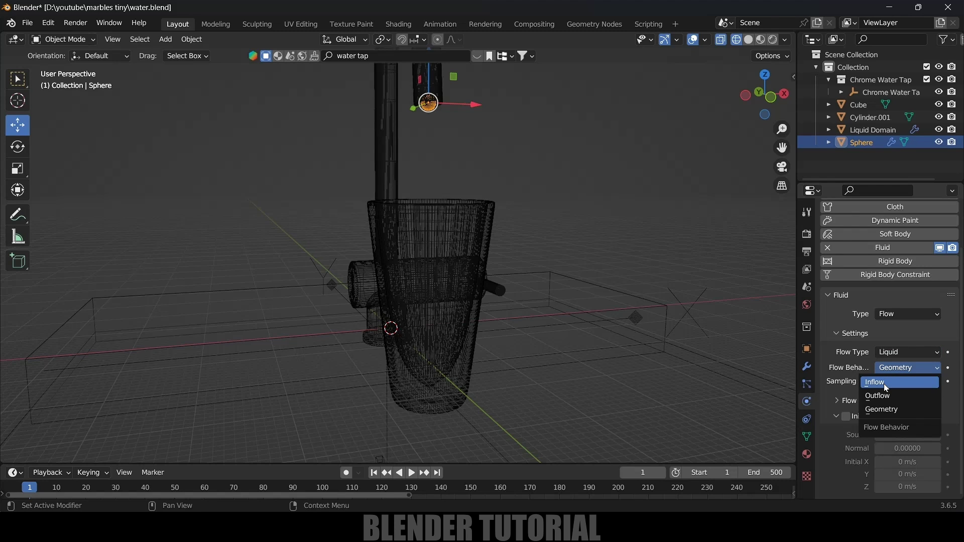
click(885, 384)
middle_drag(690, 299, 544, 196)
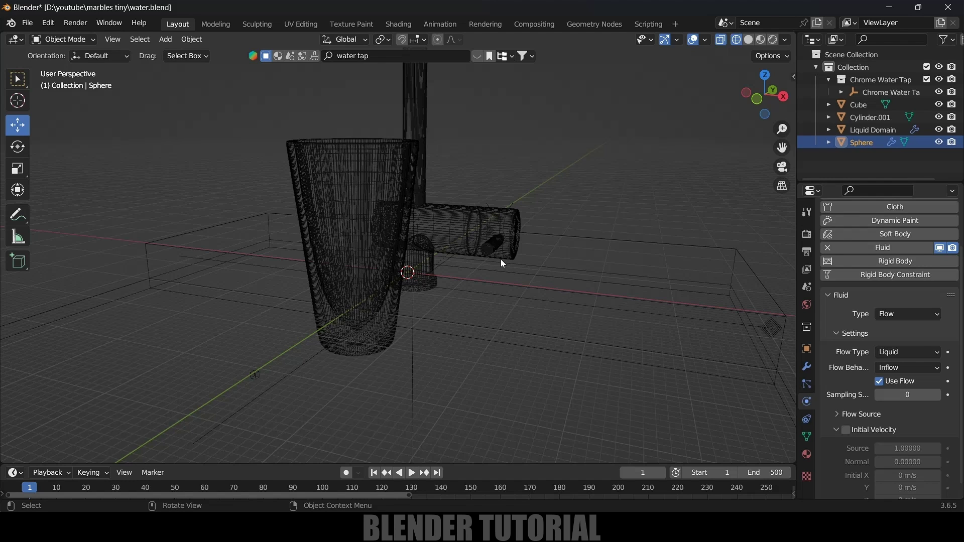
drag(258, 464, 256, 440)
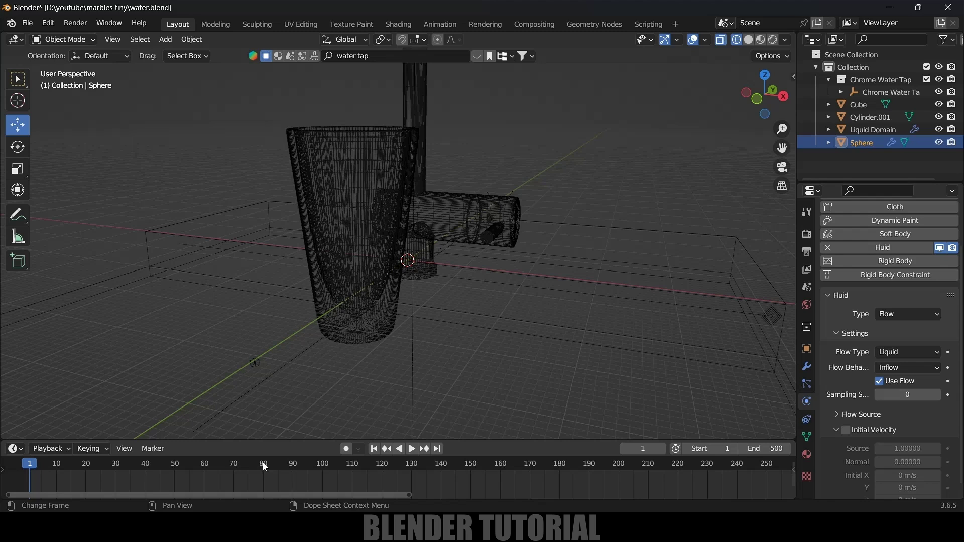
- Keyframe the sphere's Use Flow off at frame 60 and on at frame 61
click(205, 466)
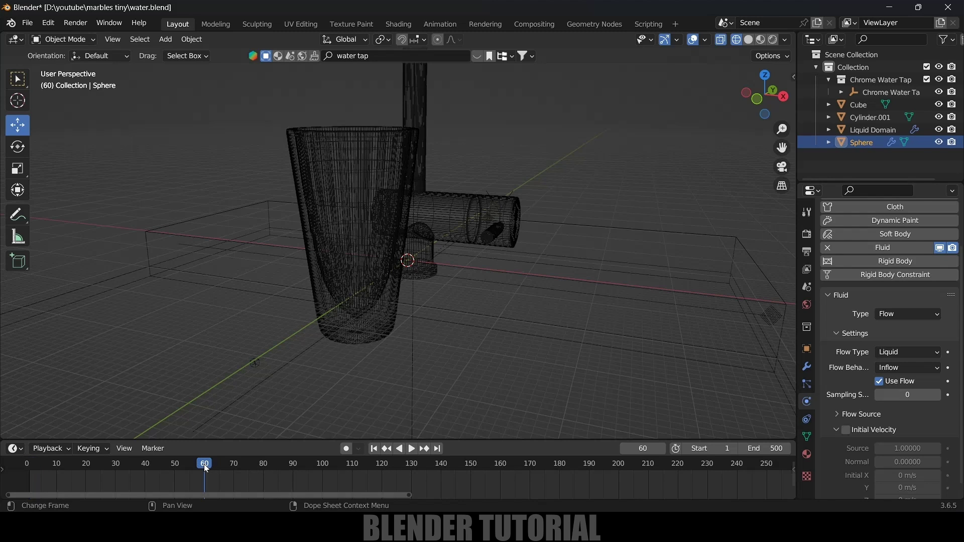
click(880, 383)
click(948, 382)
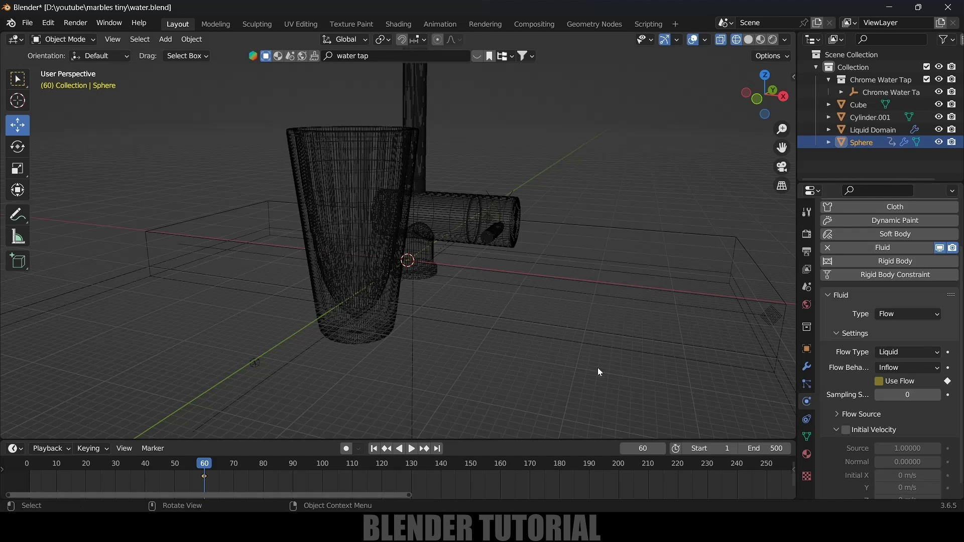
key(Right)
click(880, 382)
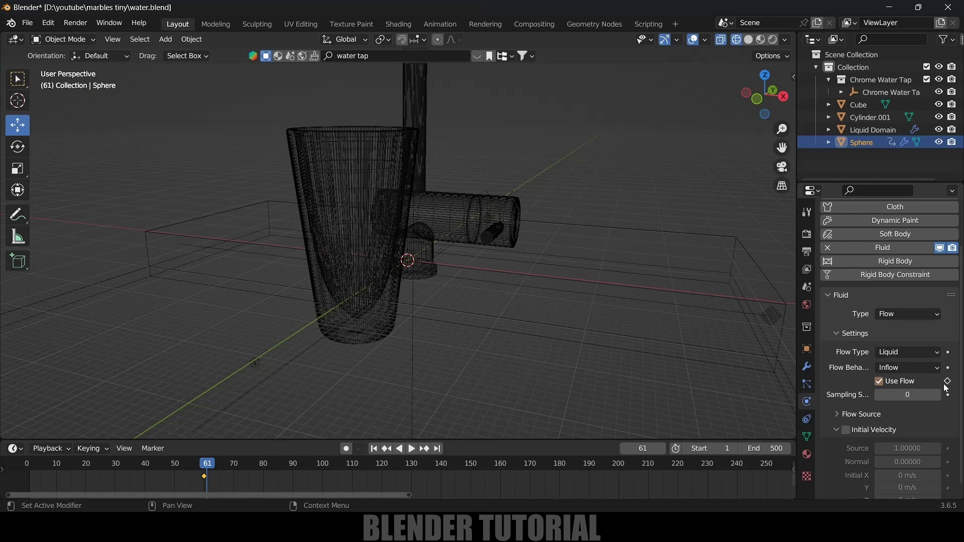
click(949, 382)
- Keyframe Use Flow still on at frame 300 and switched off at frame 301
scroll(321, 470, down, 3)
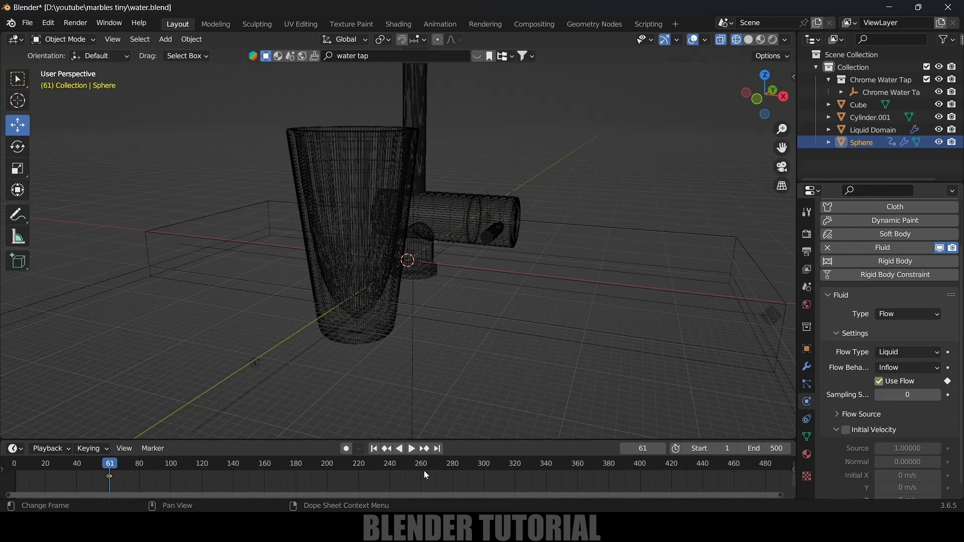
drag(436, 467, 483, 466)
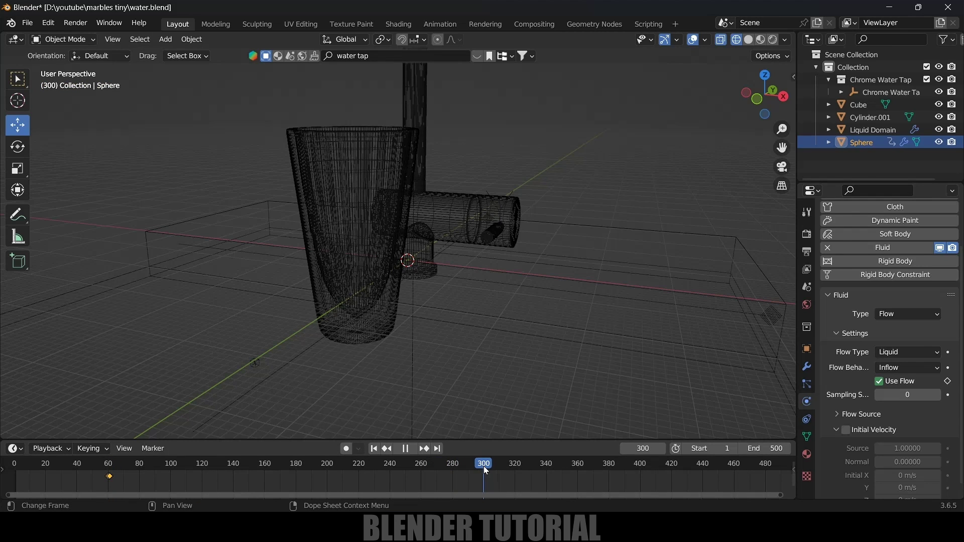
click(949, 381)
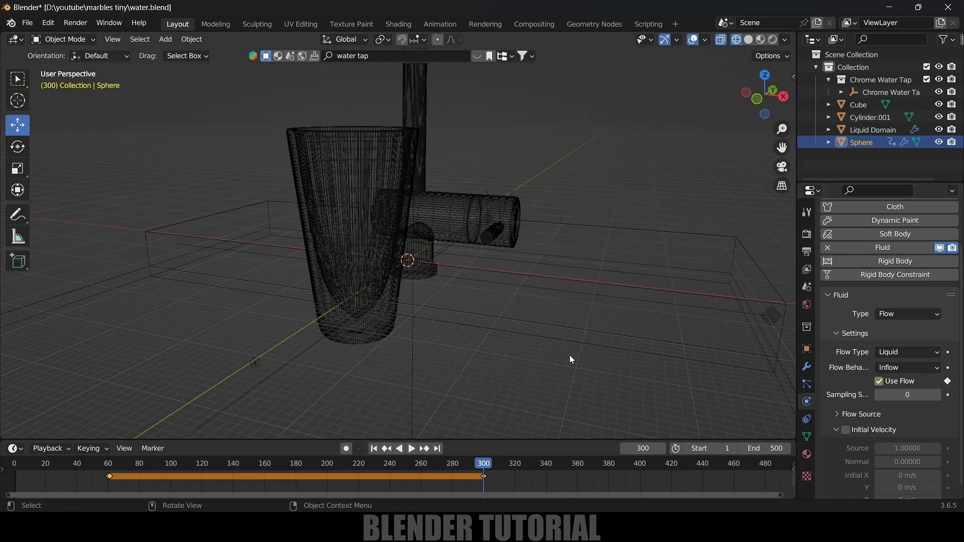
key(Right)
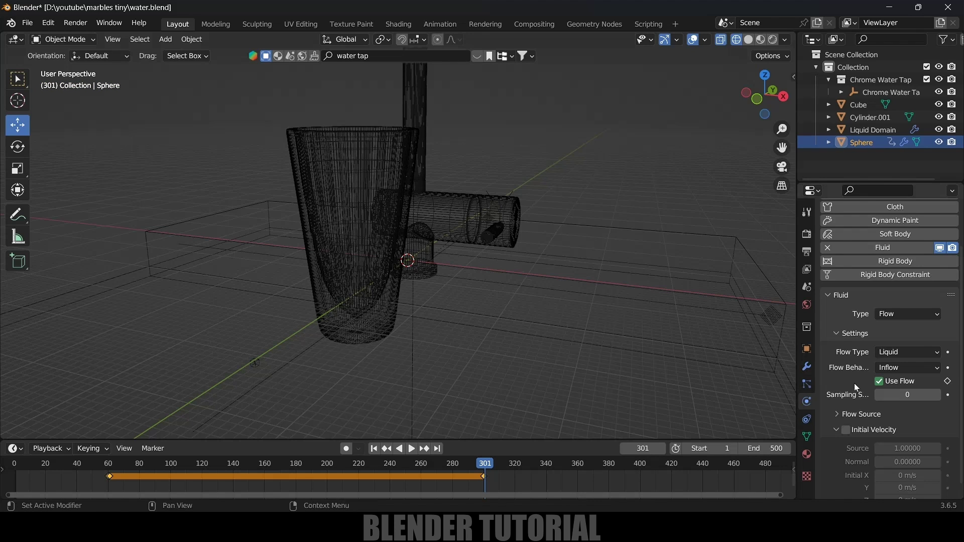
click(878, 382)
click(948, 381)
scroll(370, 409, down, 3)
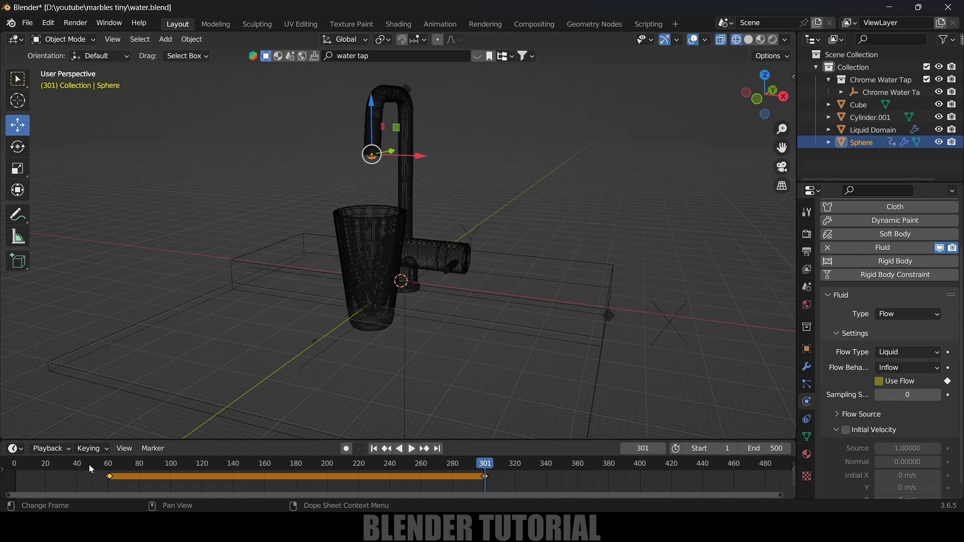
click(108, 474)
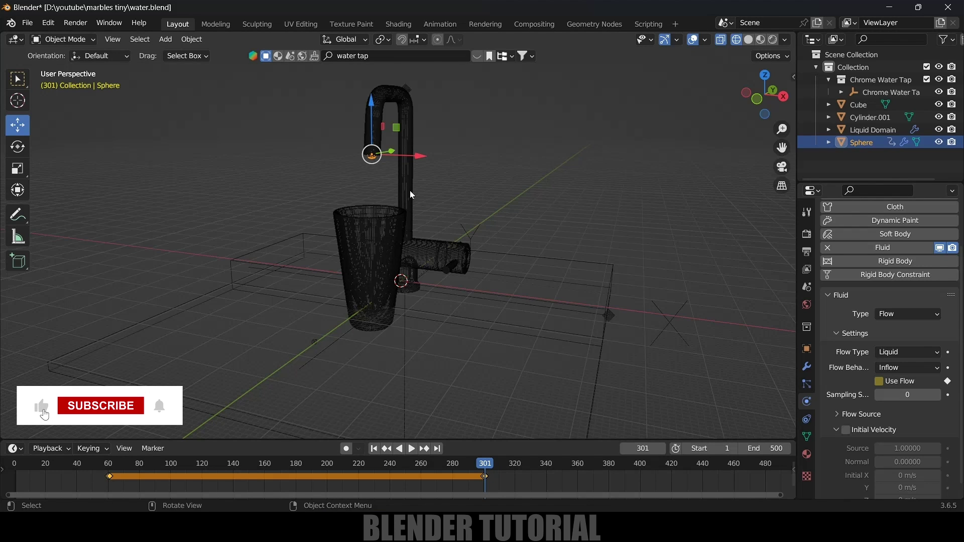
- Make the glass a fluid Effector with 30 sampling substeps and save water.blend
click(382, 230)
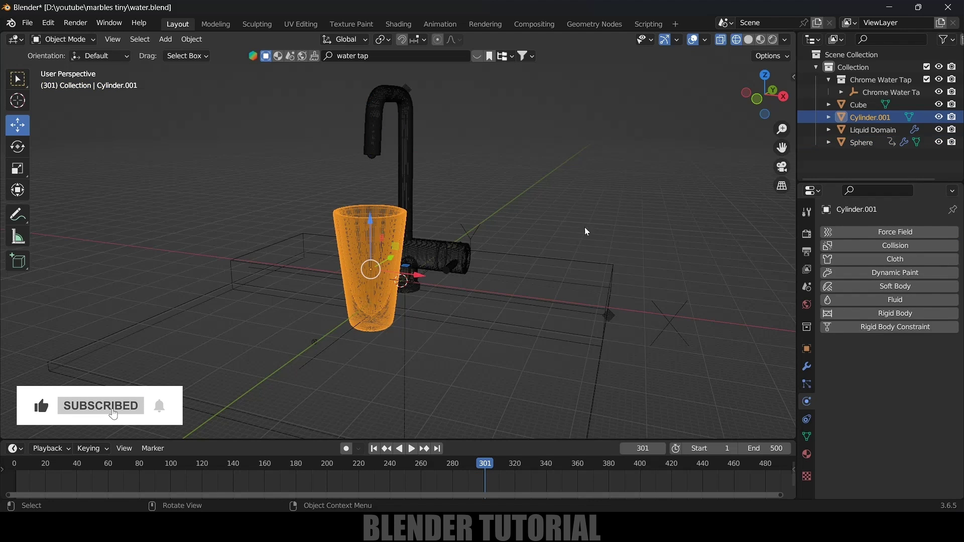
click(877, 300)
click(904, 368)
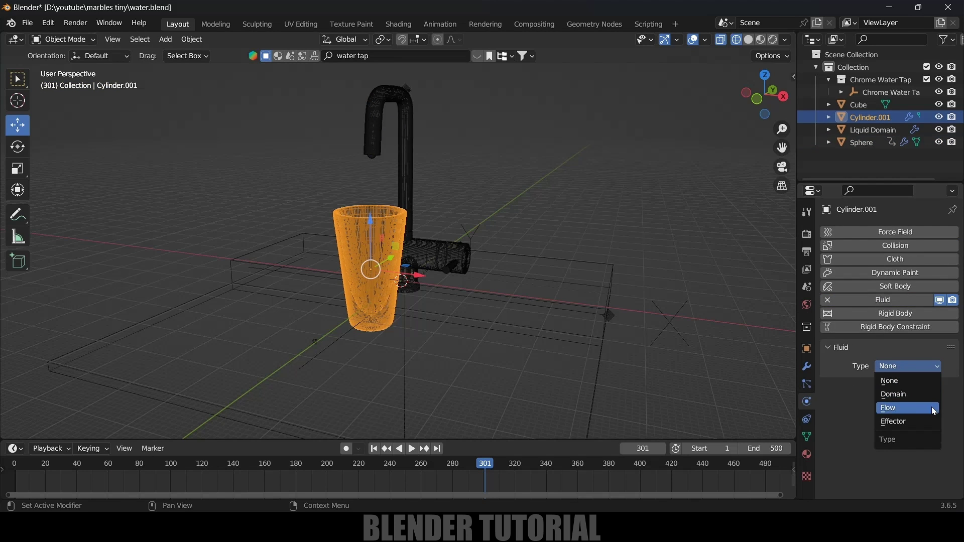
click(905, 421)
click(906, 420)
text(30)
key(Return)
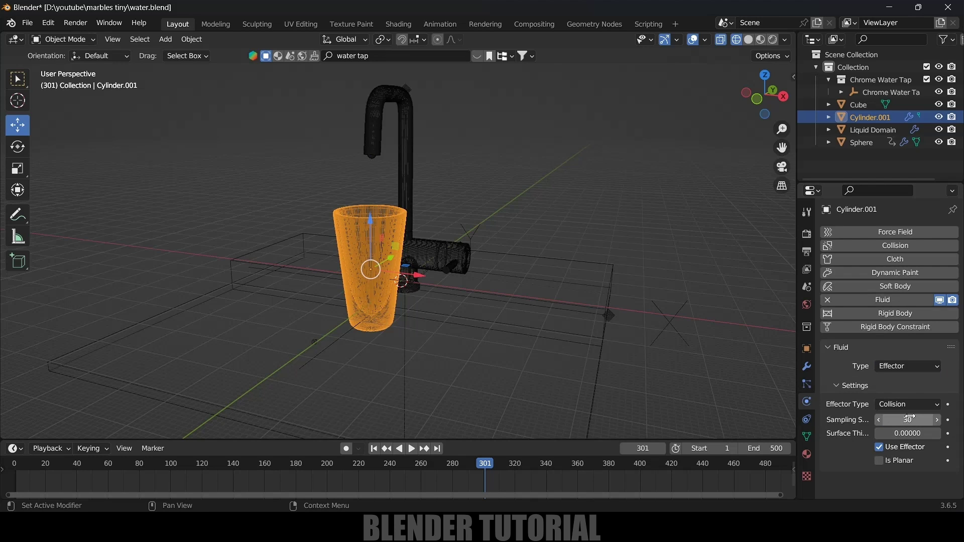
key(ctrl+s)
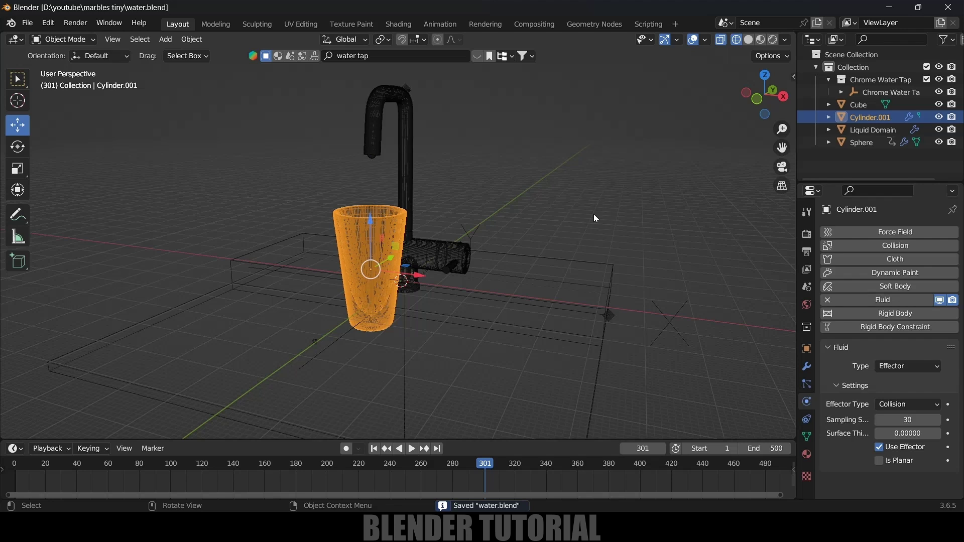
click(861, 129)
- Set the domain cache type to All, make it resumable, bake everything, and save
scroll(850, 370, down, 15)
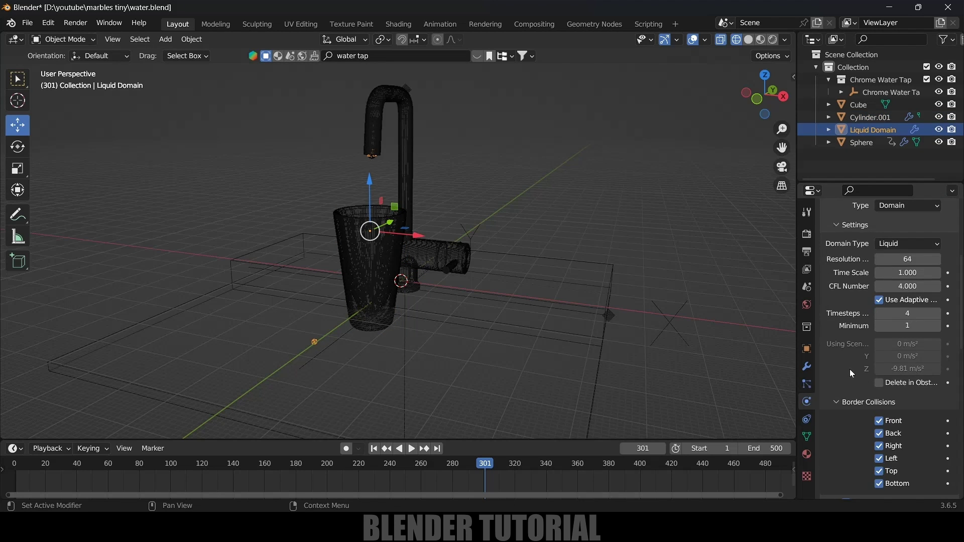
scroll(850, 370, down, 3)
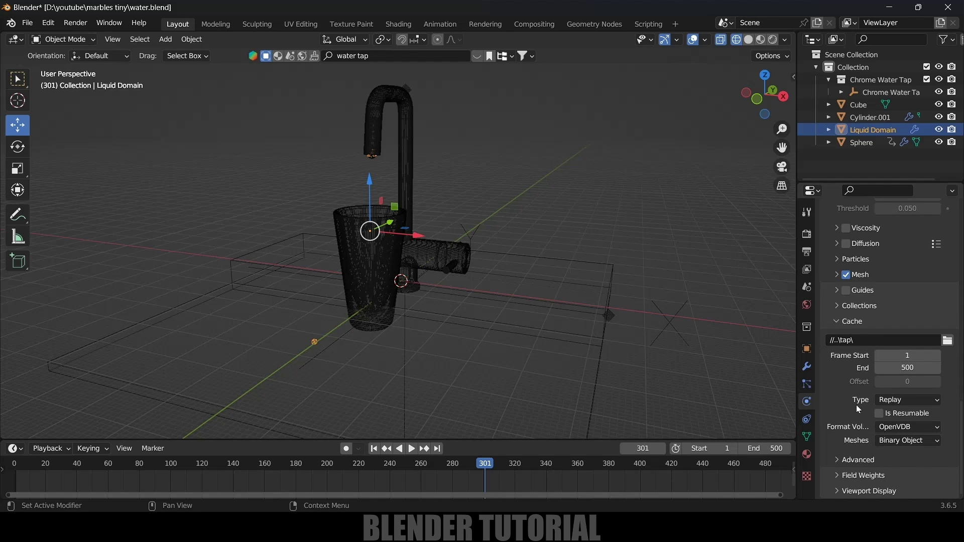
click(900, 405)
click(900, 443)
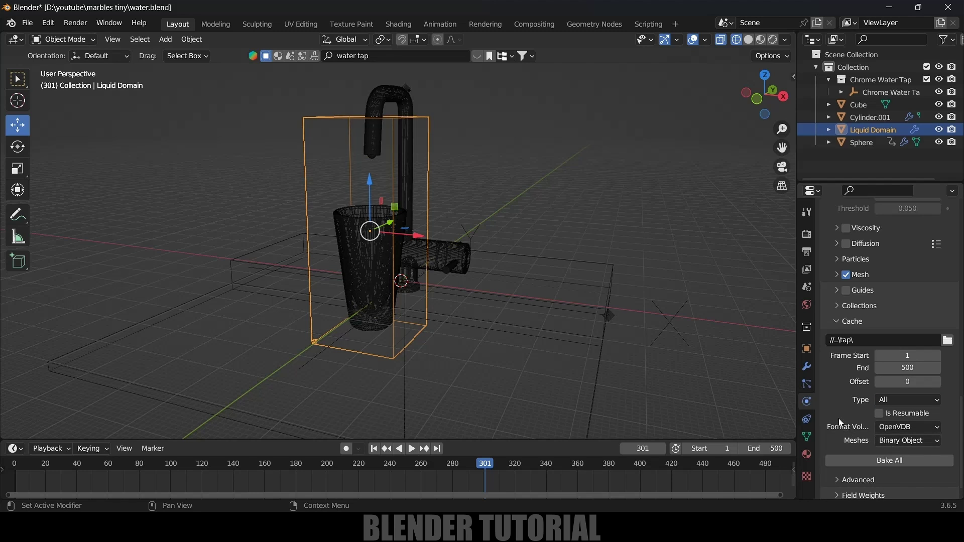
click(879, 414)
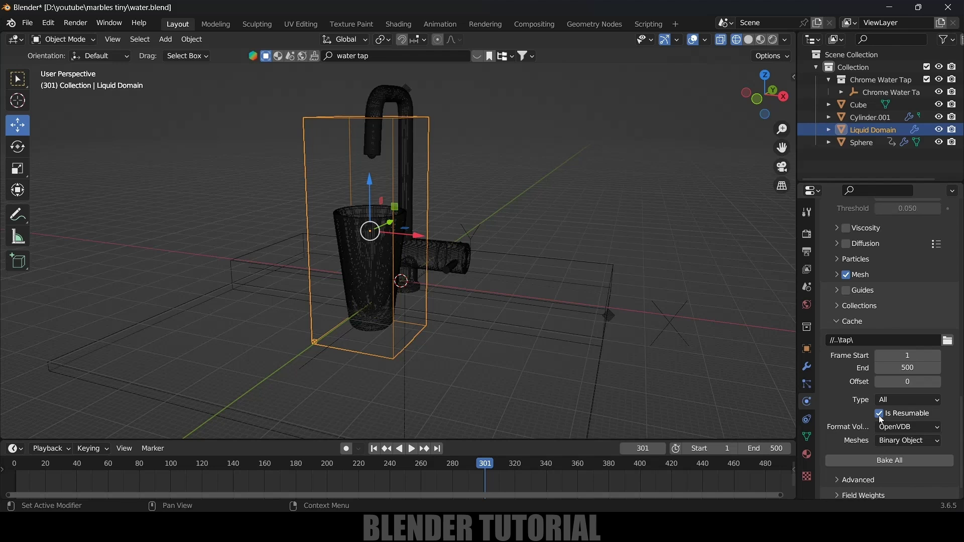
click(903, 461)
key(ctrl+s)
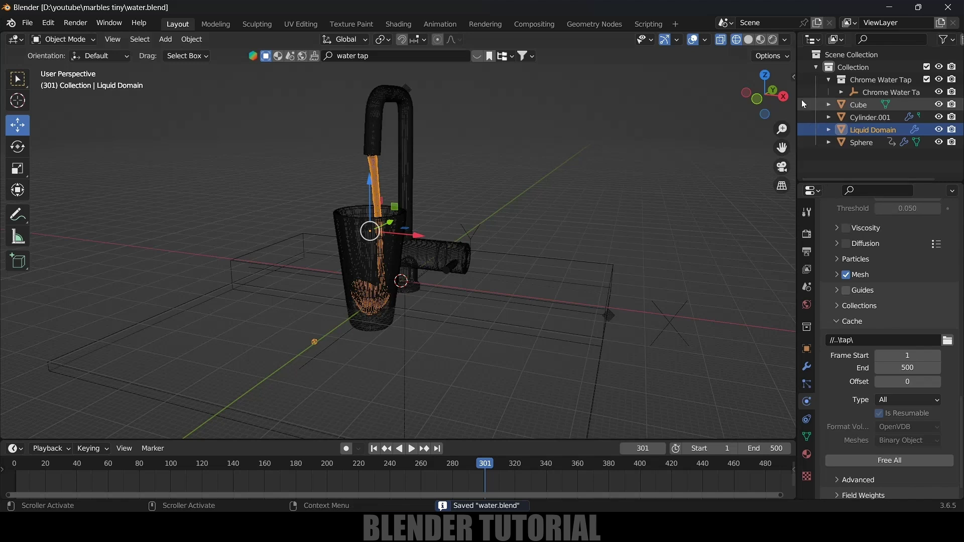
- Switch to Solid shading, orbit to inspect the baked stream, and return to frame 1
click(749, 40)
mouse_move(585, 178)
middle_down()
mouse_move(697, 182)
mouse_move(628, 251)
middle_up()
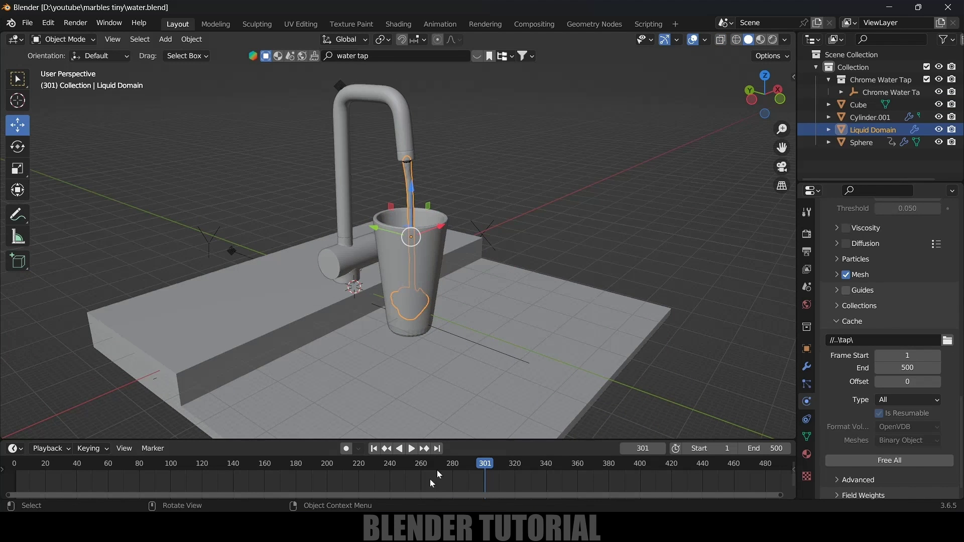
click(373, 448)
middle_drag(445, 412, 441, 190)
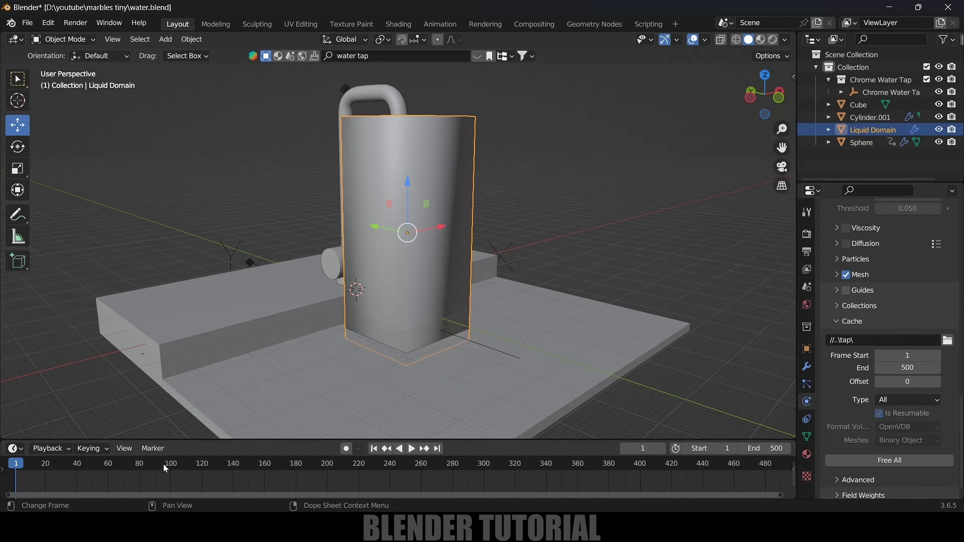
drag(112, 466, 108, 466)
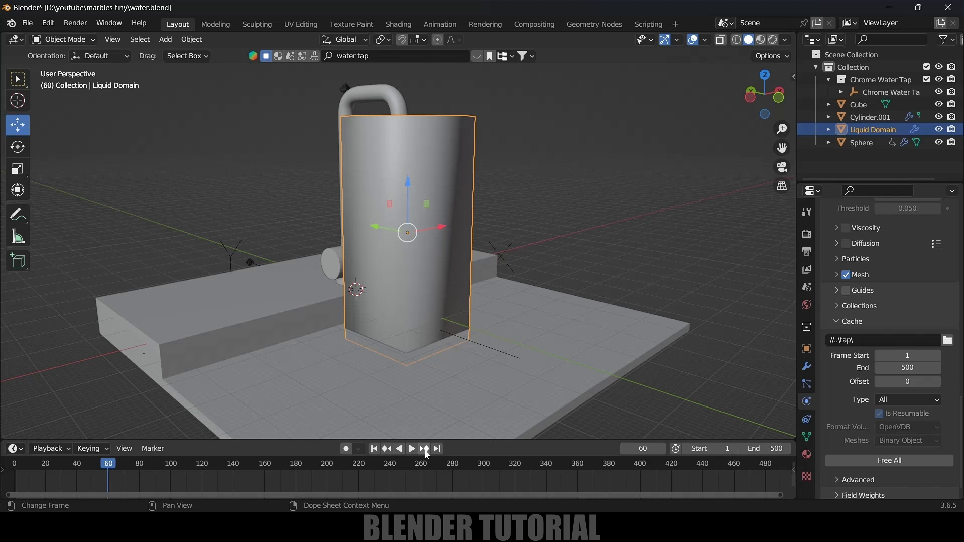
- At frame 60, disable the liquid domain's render visibility and keyframe it
key(Right)
key(Right)
key(Right)
key(Right)
key(Right)
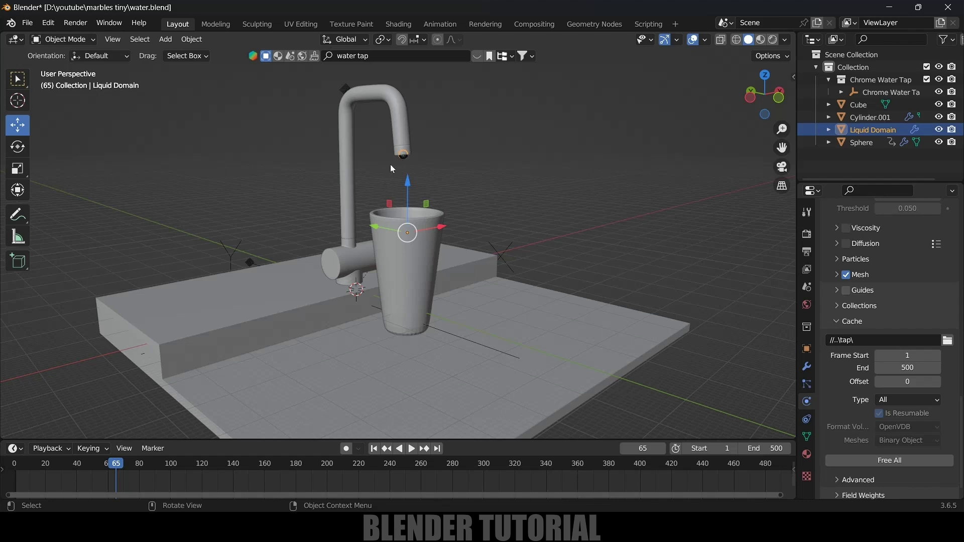
click(113, 471)
key(space)
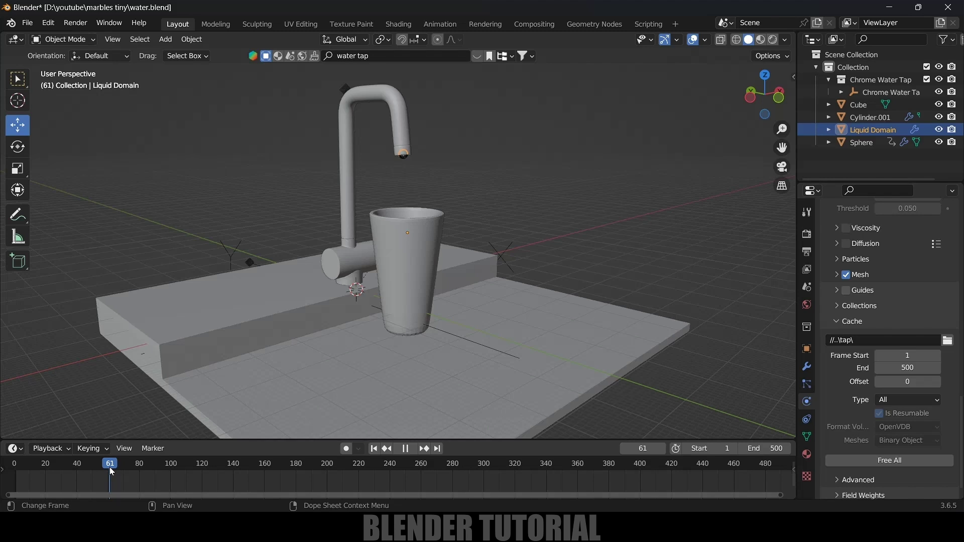
key(space)
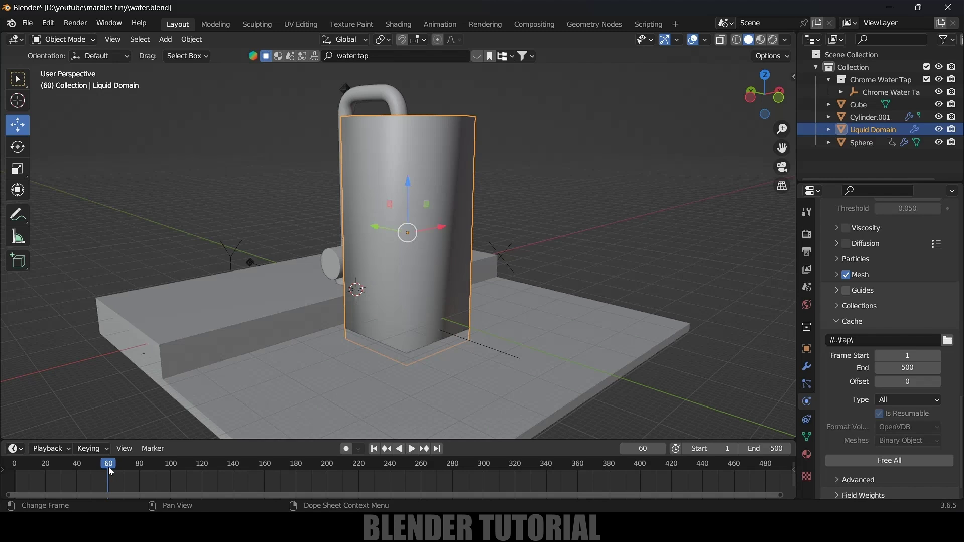
click(953, 131)
key(i)
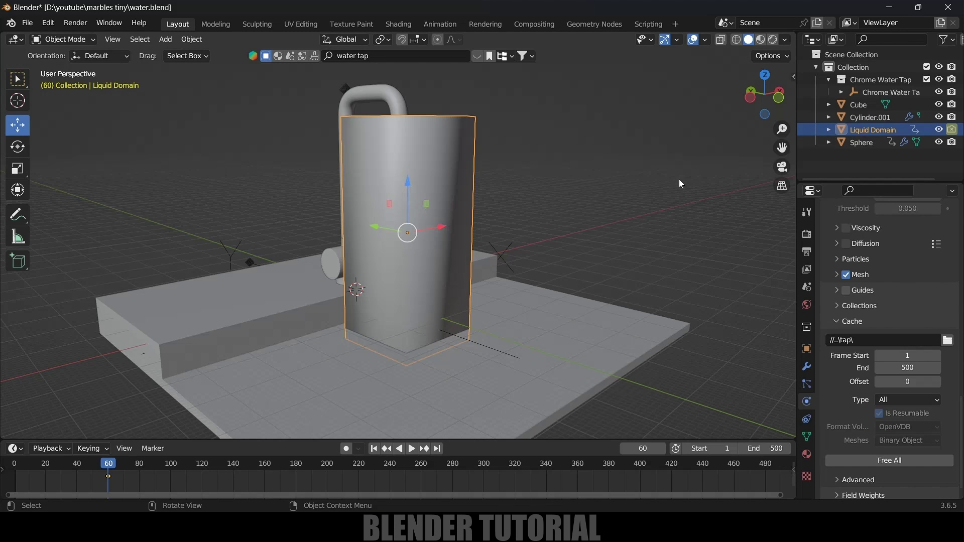
- At frame 61, re-enable and keyframe the domain's render visibility, then play the animation
key(Right)
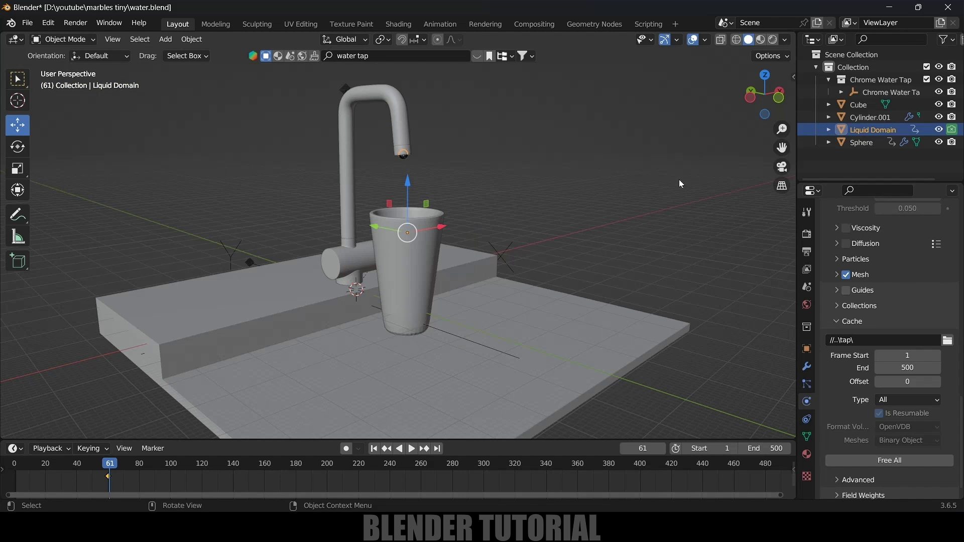
click(952, 131)
key(i)
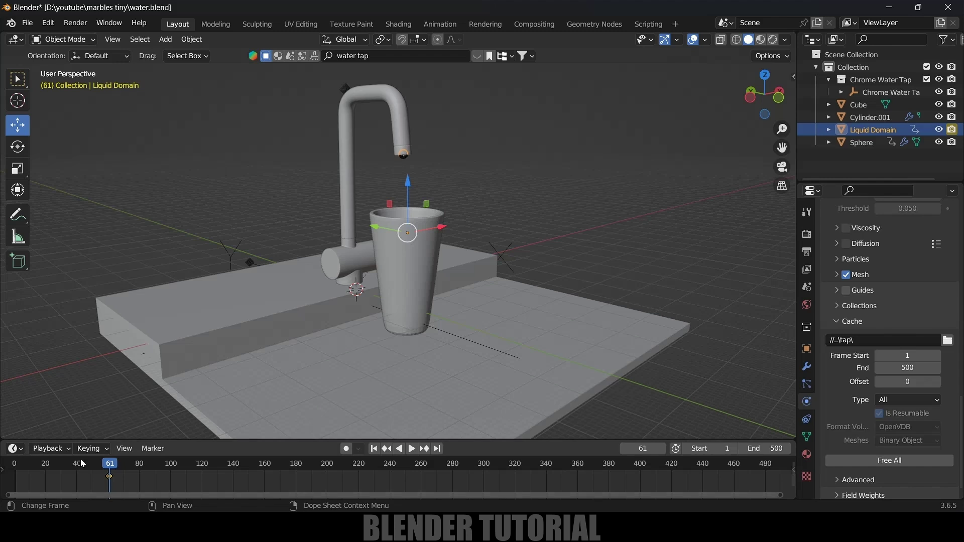
key(space)
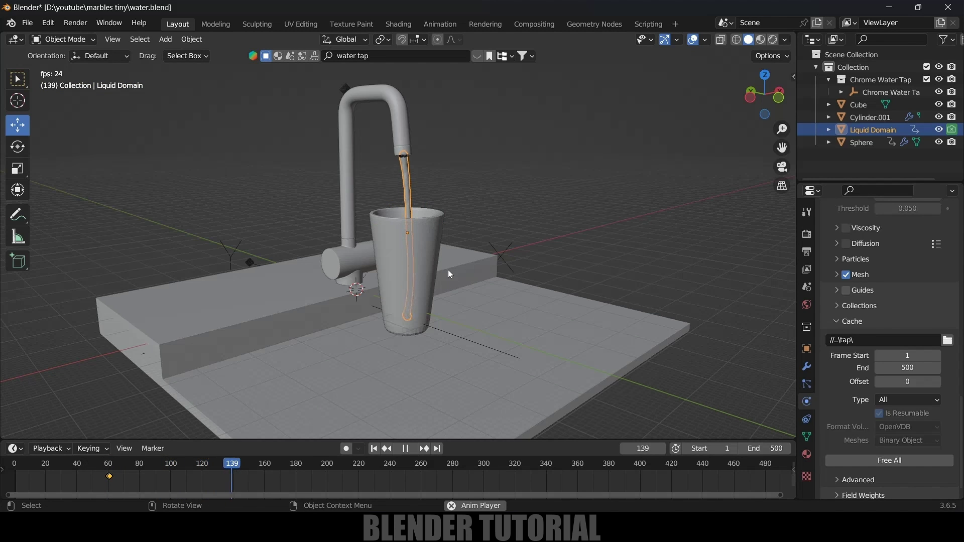
key(space)
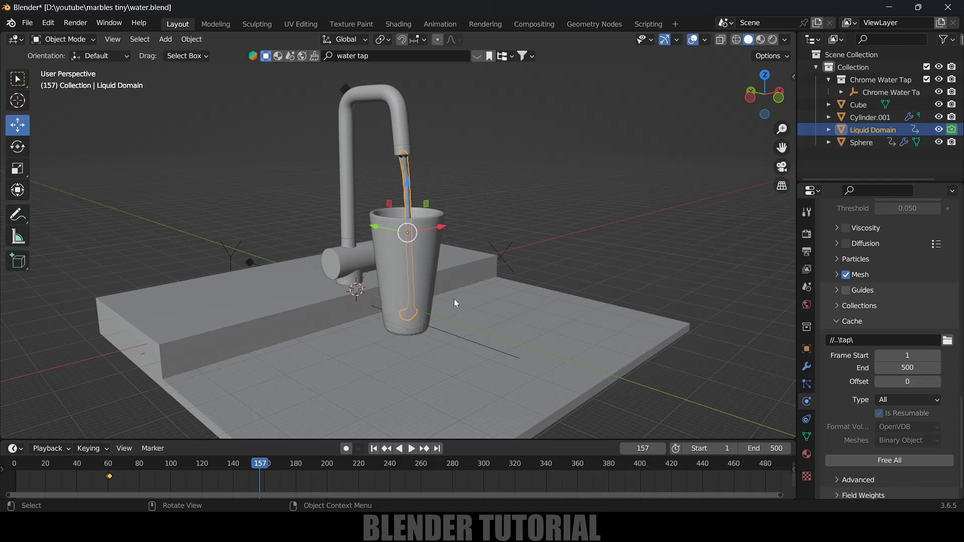
- Select the sphere's frame-300 flow keyframe, then select the liquid domain and countertop
click(406, 158)
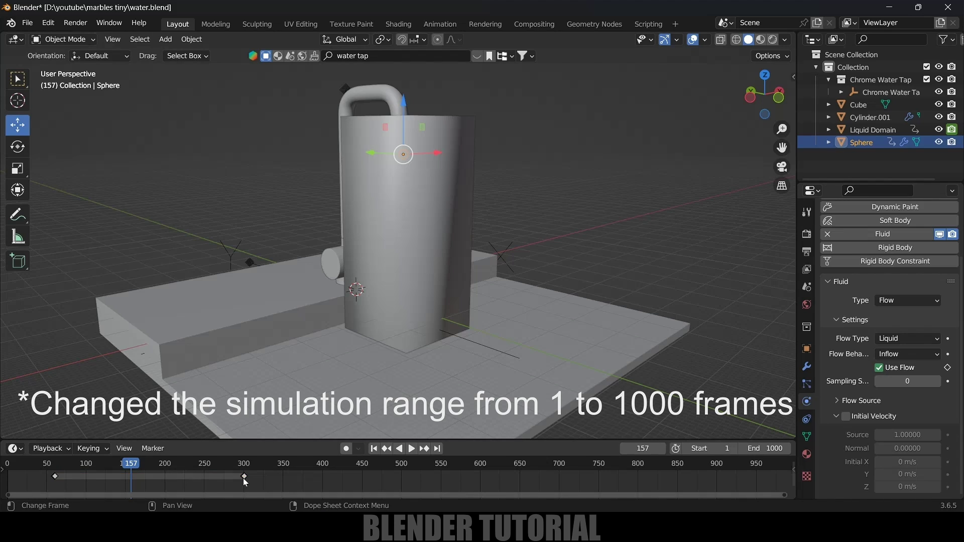
drag(244, 478, 304, 480)
right_click(299, 481)
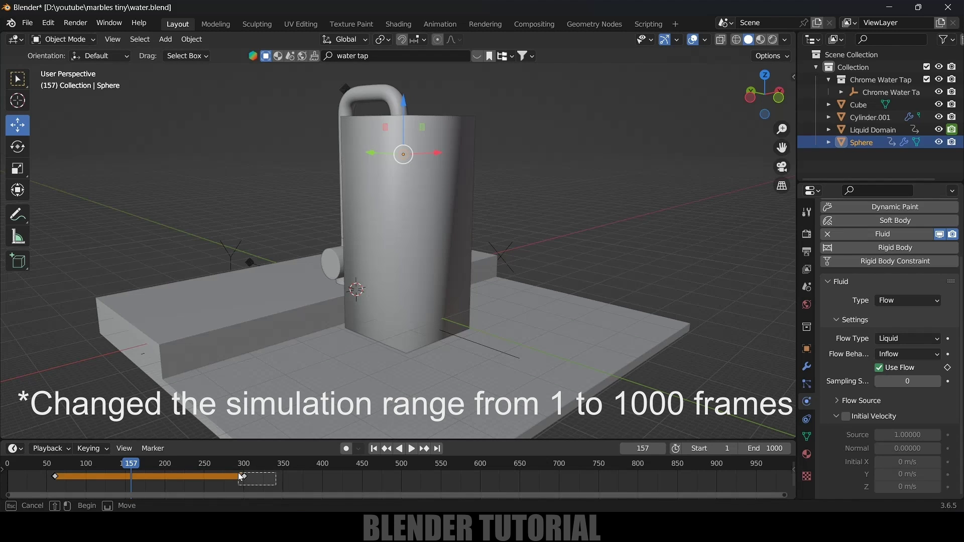
drag(239, 476, 642, 487)
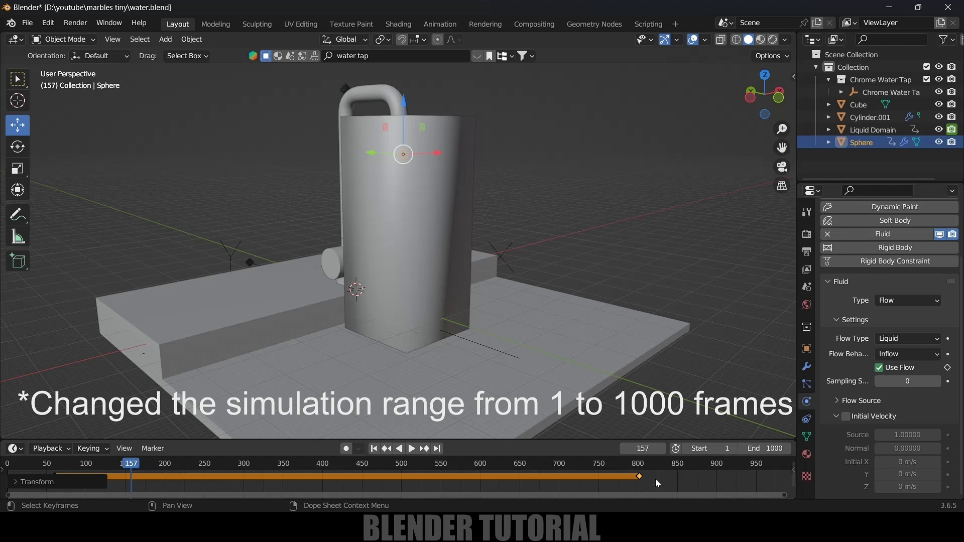
click(440, 193)
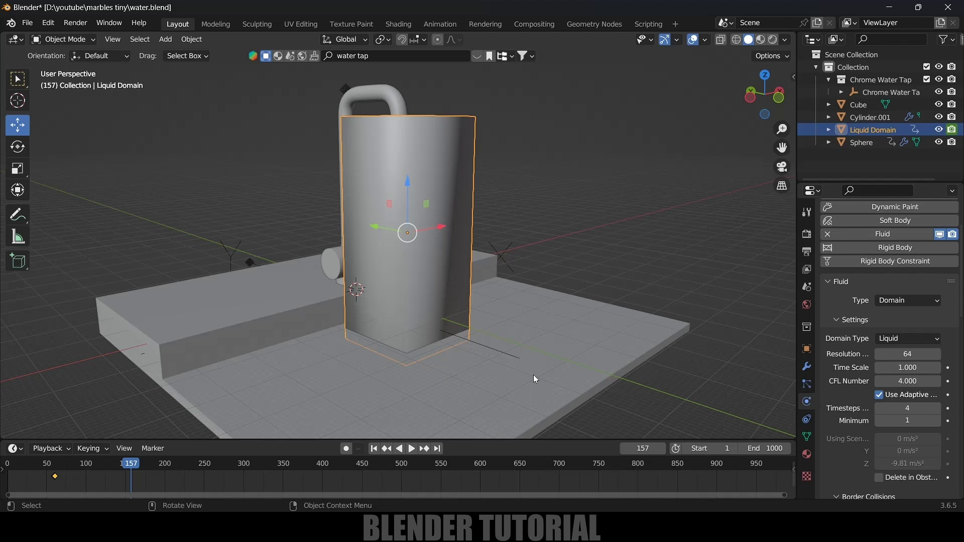
click(578, 266)
- Make the countertop Cube a fluid Effector with 10 sampling substeps
click(569, 306)
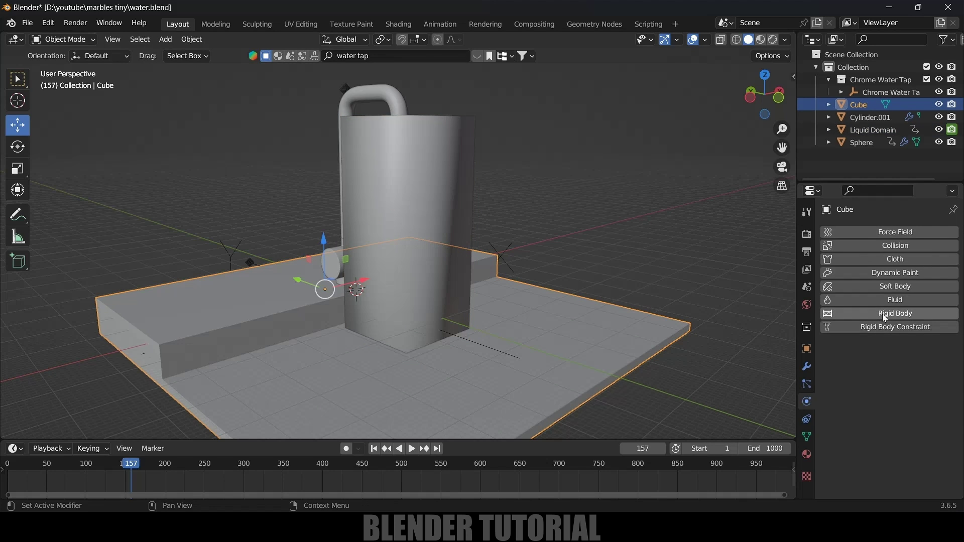
click(890, 300)
click(911, 366)
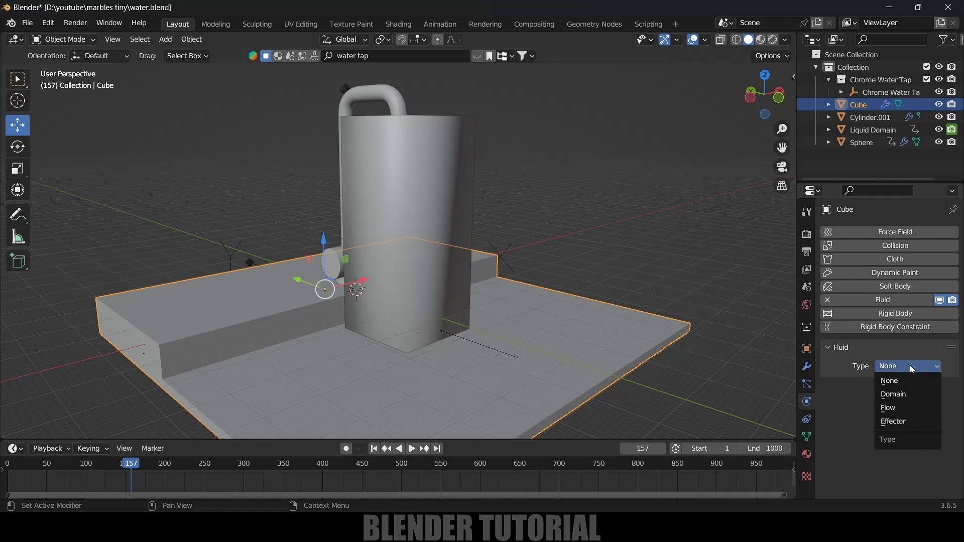
click(902, 421)
click(907, 420)
key(Return)
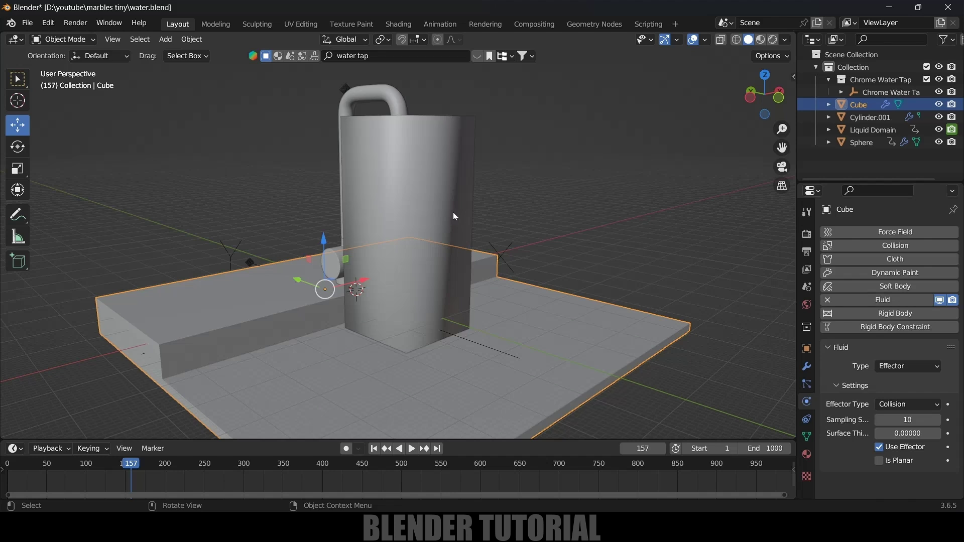
- Select the Liquid Domain and bake all of the liquid simulation
click(438, 190)
scroll(852, 420, down, 10)
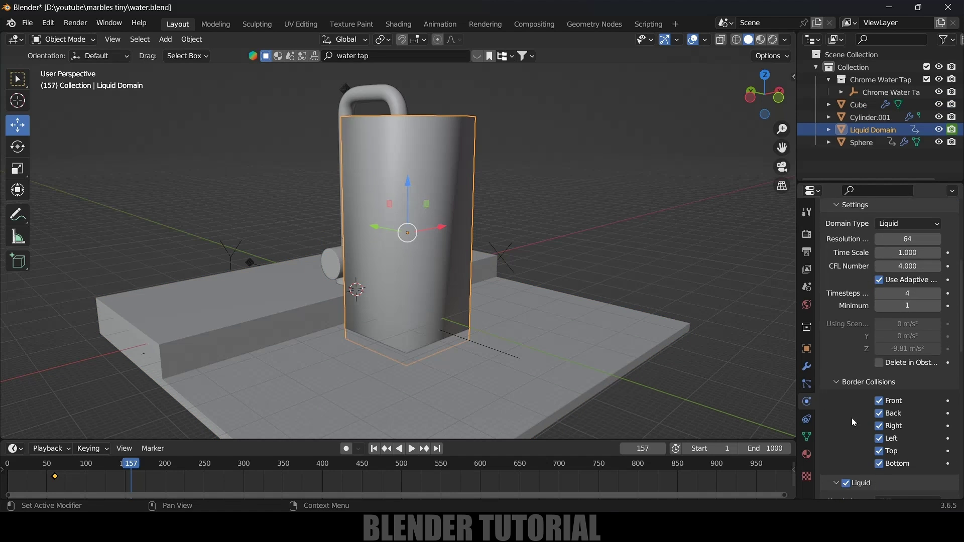
scroll(852, 418, down, 15)
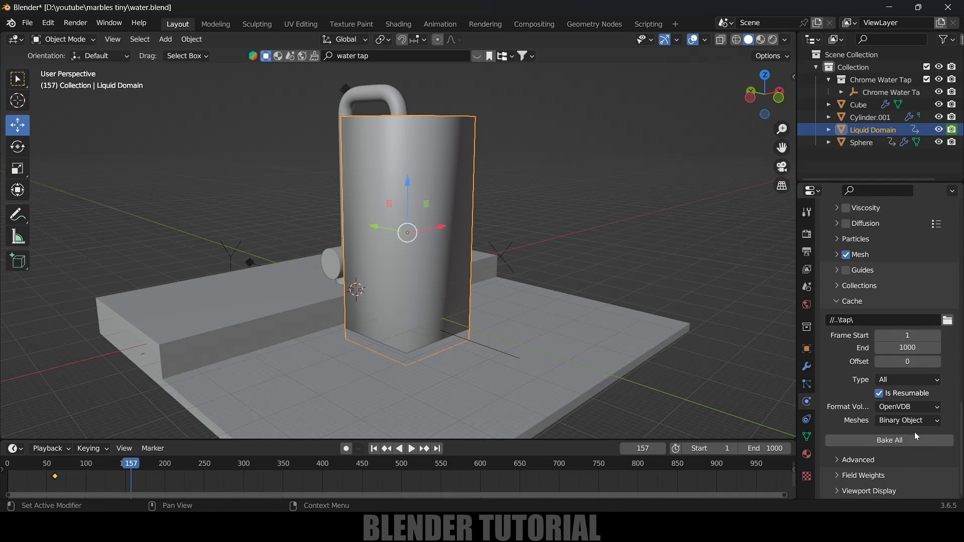
click(899, 441)
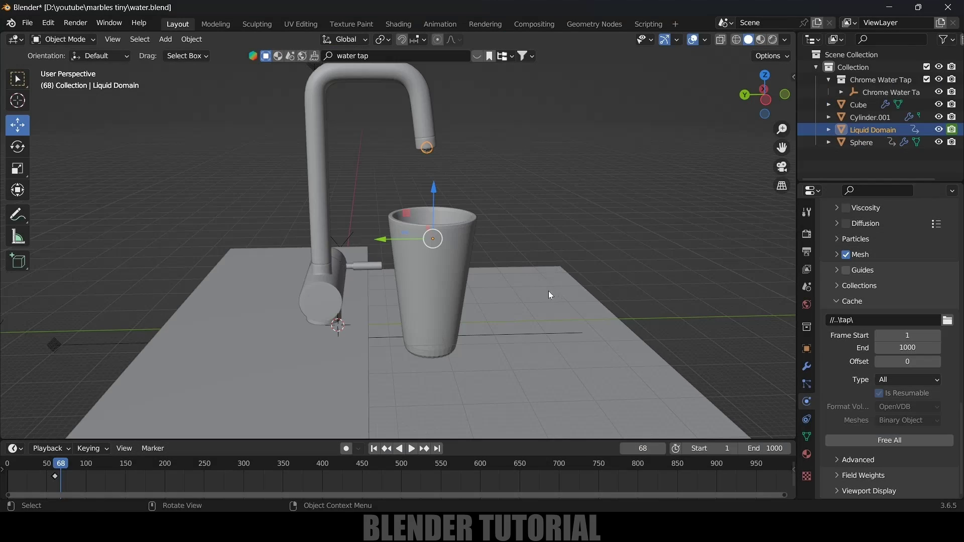
- Orbit around the tap and select the tap handle Cylinder.003
middle_drag(548, 291, 489, 338)
click(453, 311)
middle_drag(453, 310, 481, 328)
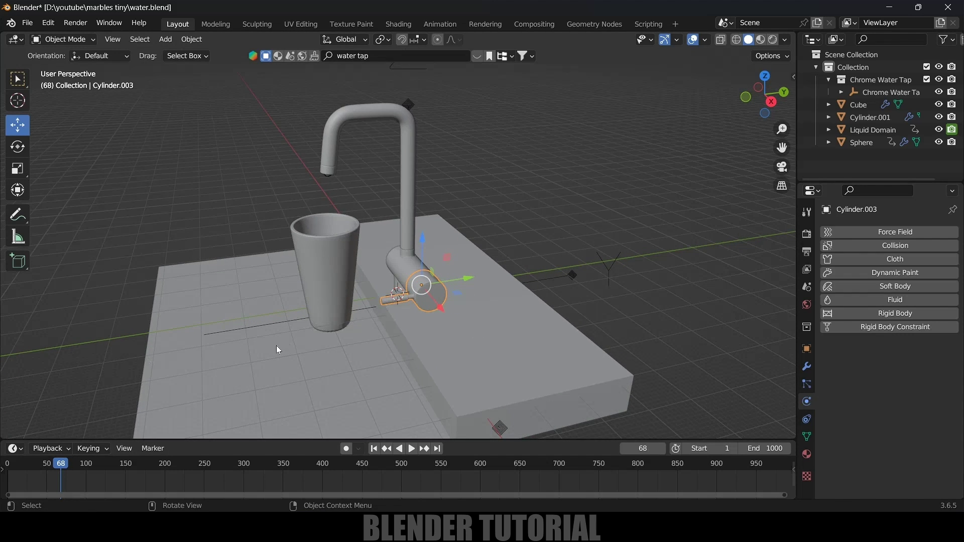
- Insert a rotation keyframe on the tap handle at frame 64
key(space)
click(55, 464)
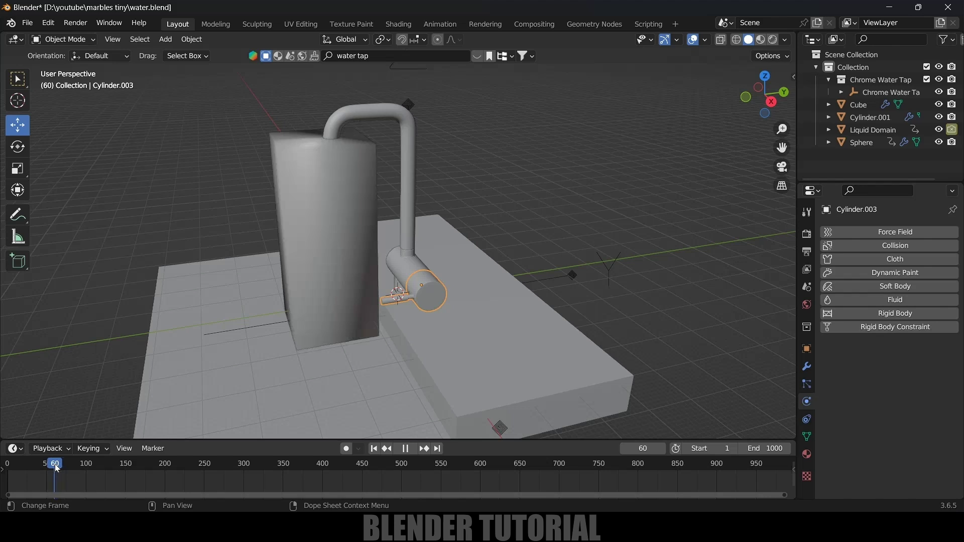
key(space)
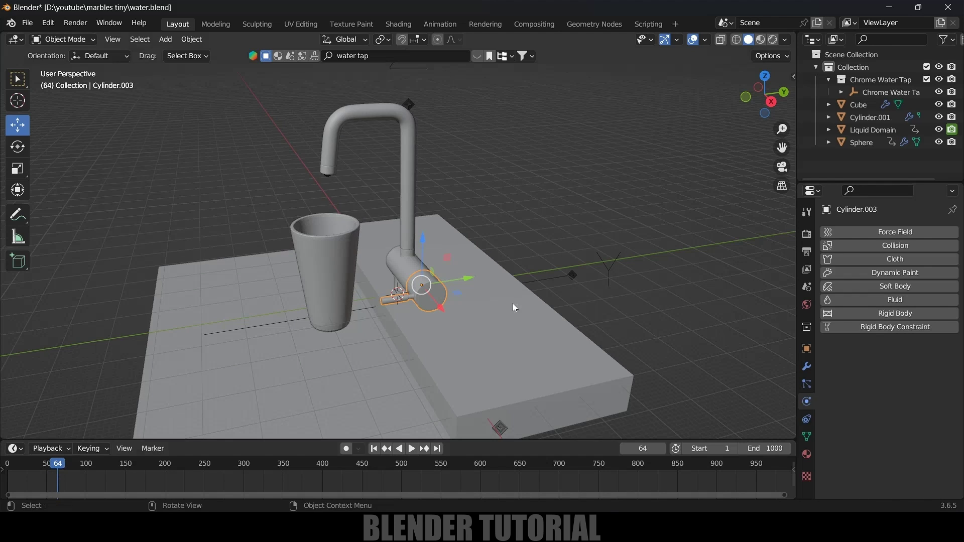
key(i)
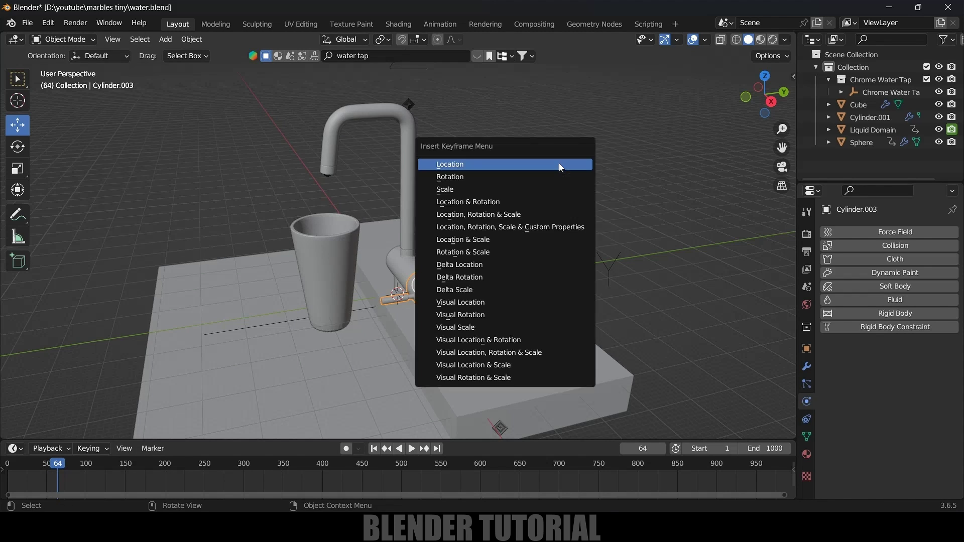
click(461, 175)
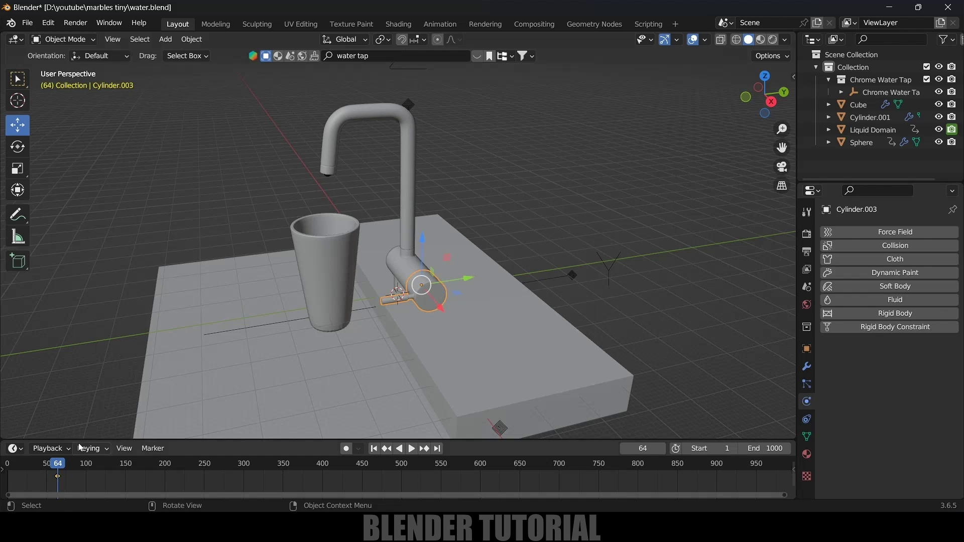
- At frame 84, turn the handle open around X and key its rotation
key(shift+space)
key(r)
key(space)
key(space)
drag(389, 264, 437, 253)
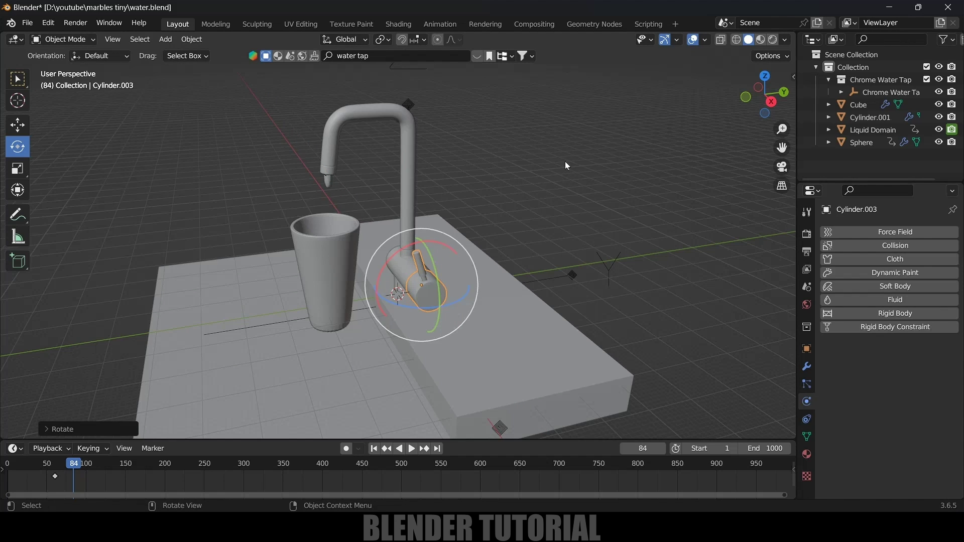
key(i)
click(565, 161)
- Play the animation from an earlier frame to check water pouring into the glass
click(54, 464)
key(space)
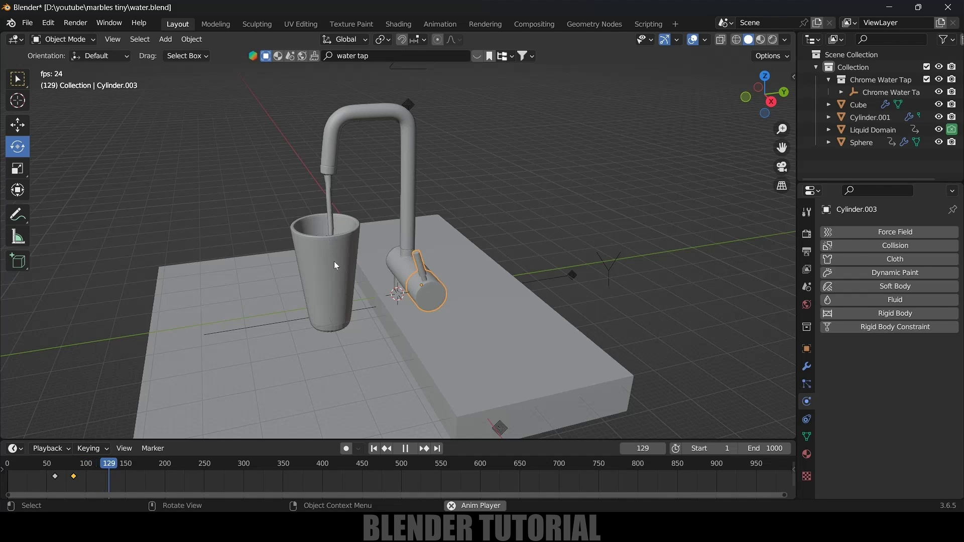
click(605, 482)
key(space)
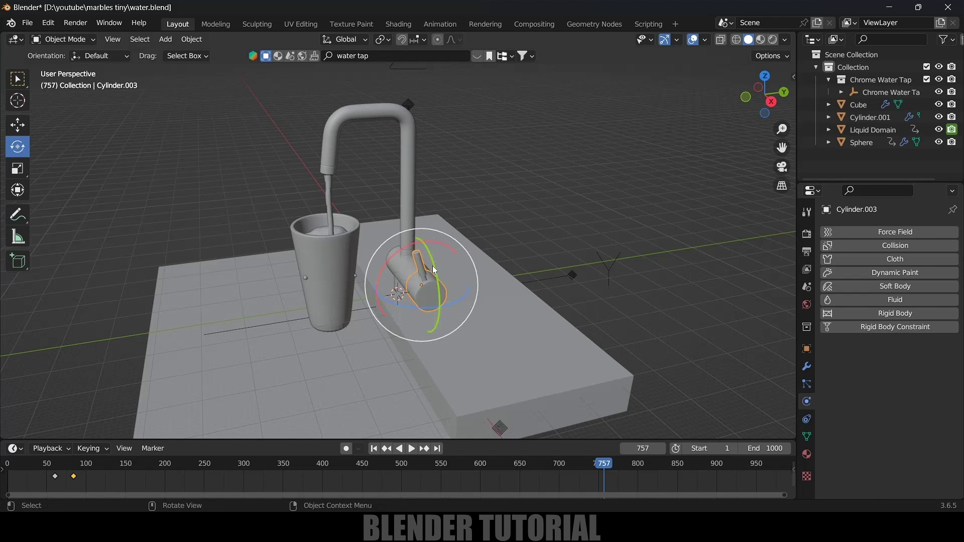
- Key the handle's rotation at frame 794 so it stays open until then
key(space)
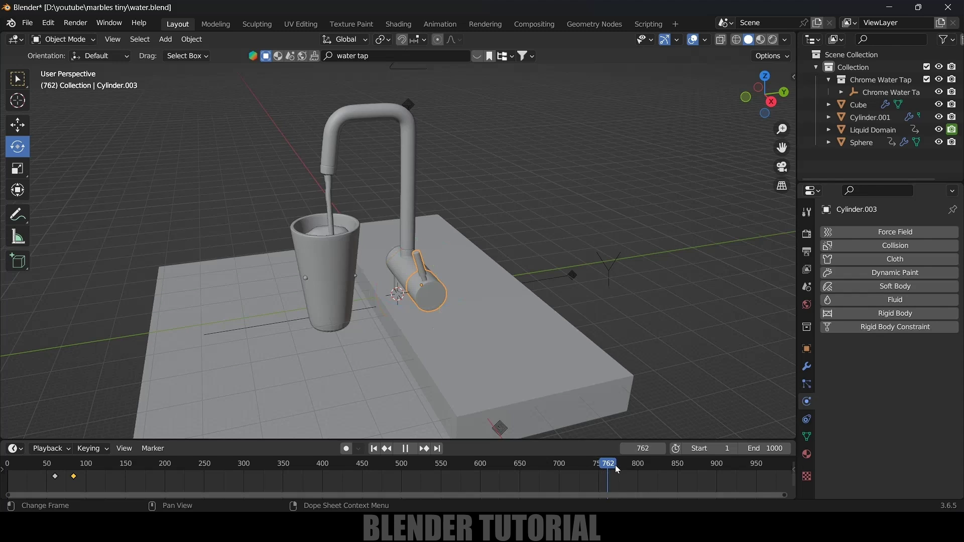
click(641, 471)
key(space)
key(i)
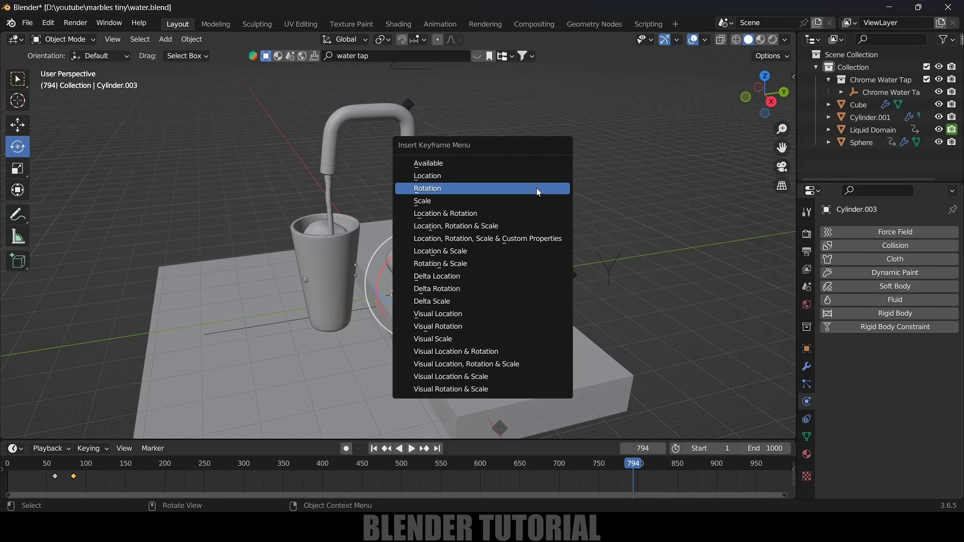
click(537, 188)
- At frame 806, turn the handle back about 67° closed and key its rotation
key(space)
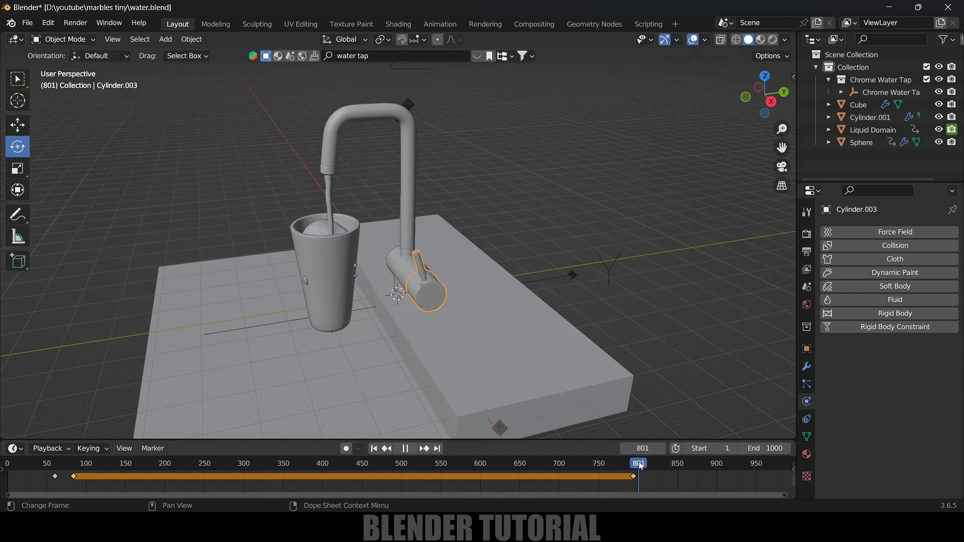
key(space)
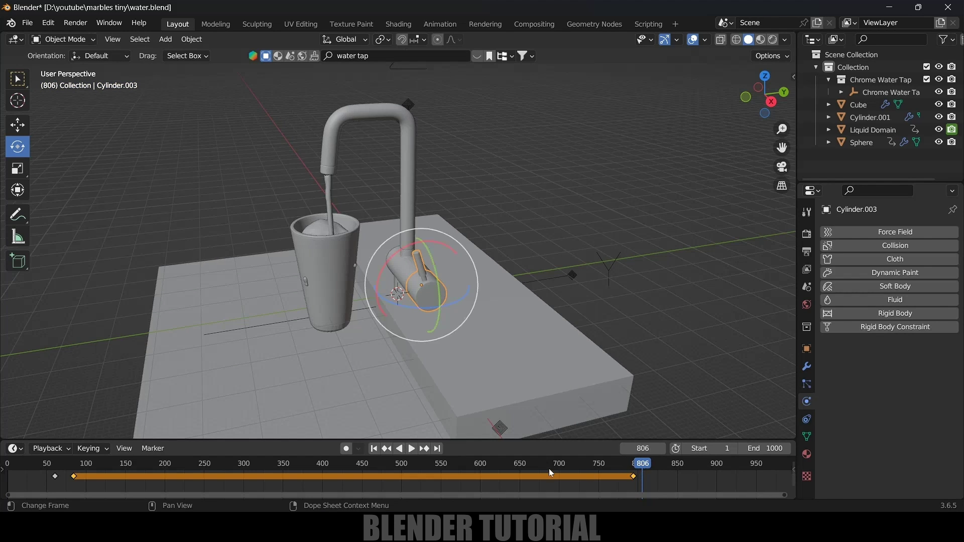
drag(389, 264, 373, 318)
key(i)
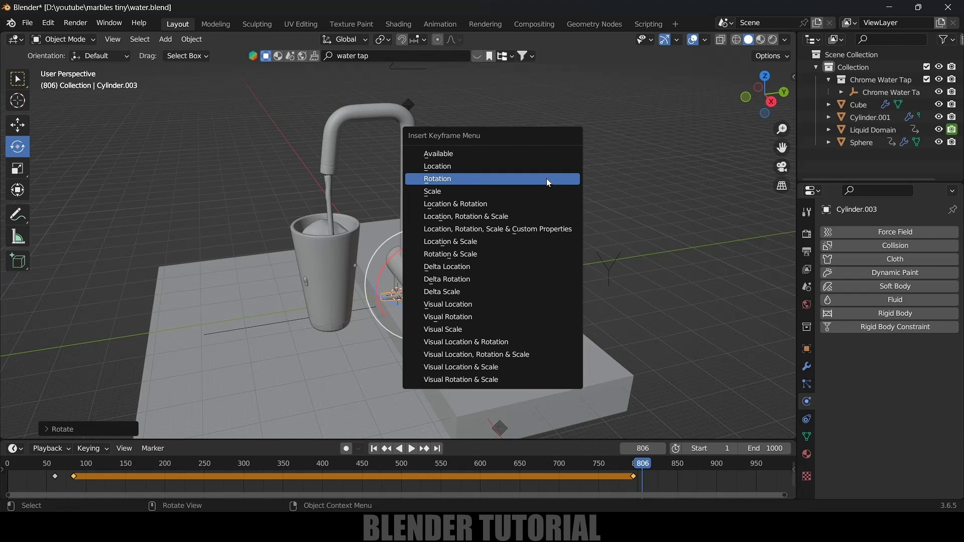
click(547, 179)
click(337, 280)
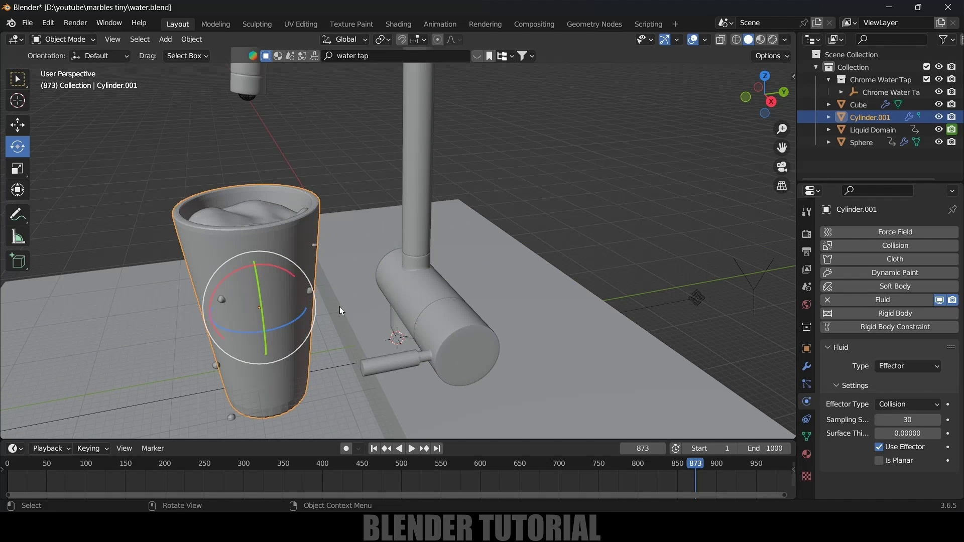
- Orbit around the glass and tap from several angles, with Liquid Domain selected, to inspect the settled water
middle_drag(314, 326, 381, 315)
middle_drag(285, 246, 320, 291)
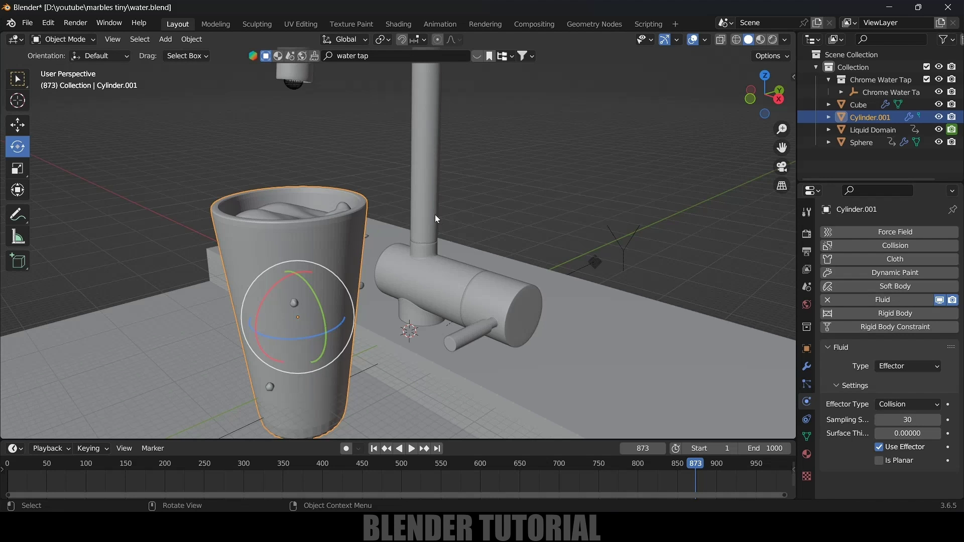
middle_drag(515, 257, 319, 198)
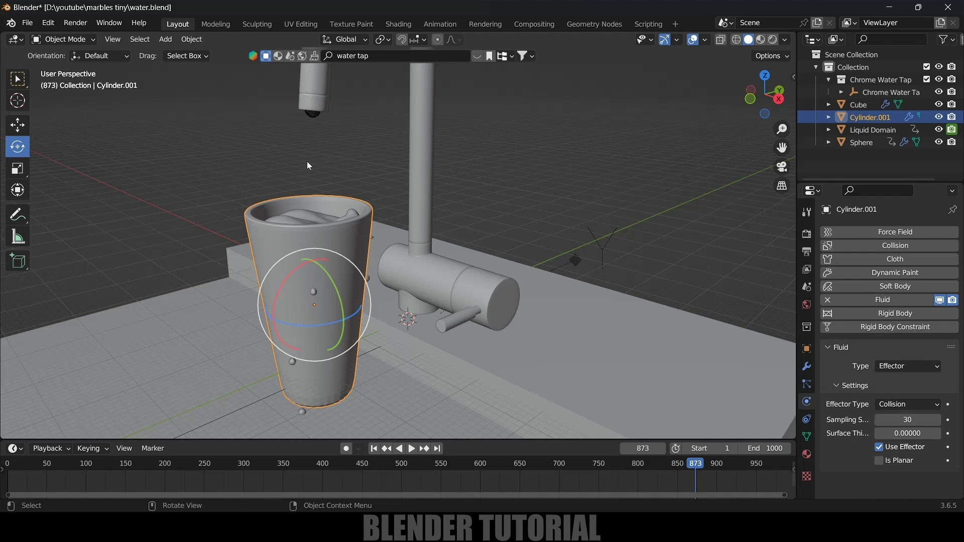
middle_drag(569, 234, 532, 204)
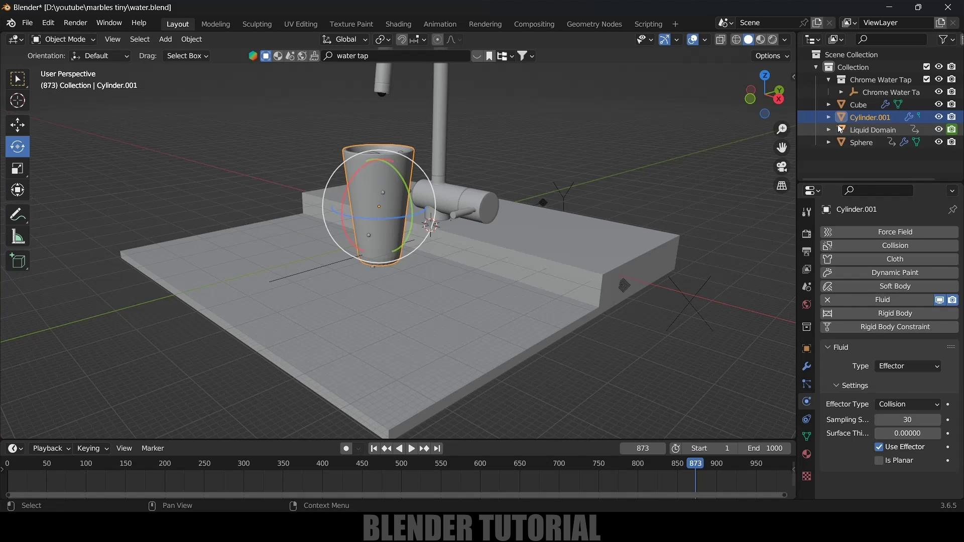
click(858, 129)
scroll(899, 322, down, 3)
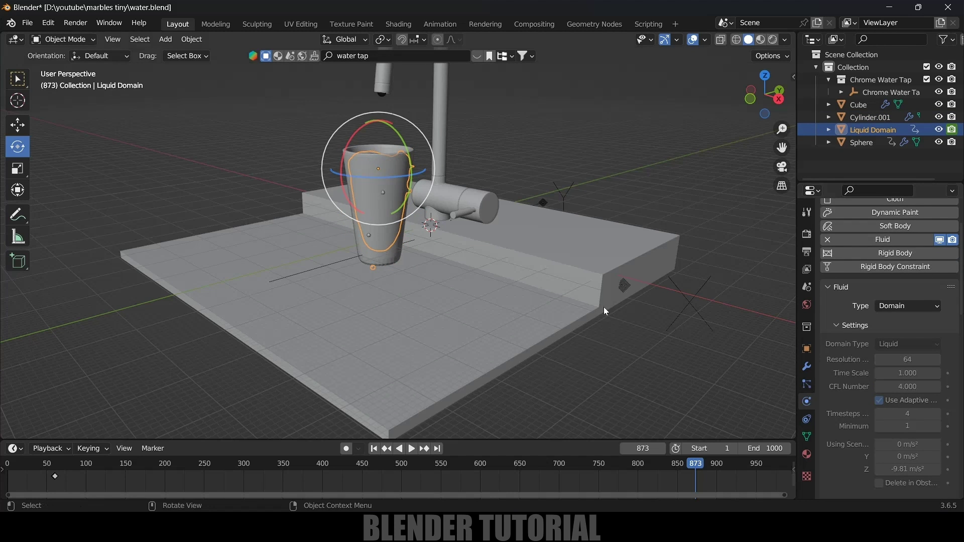
middle_drag(372, 251, 389, 279)
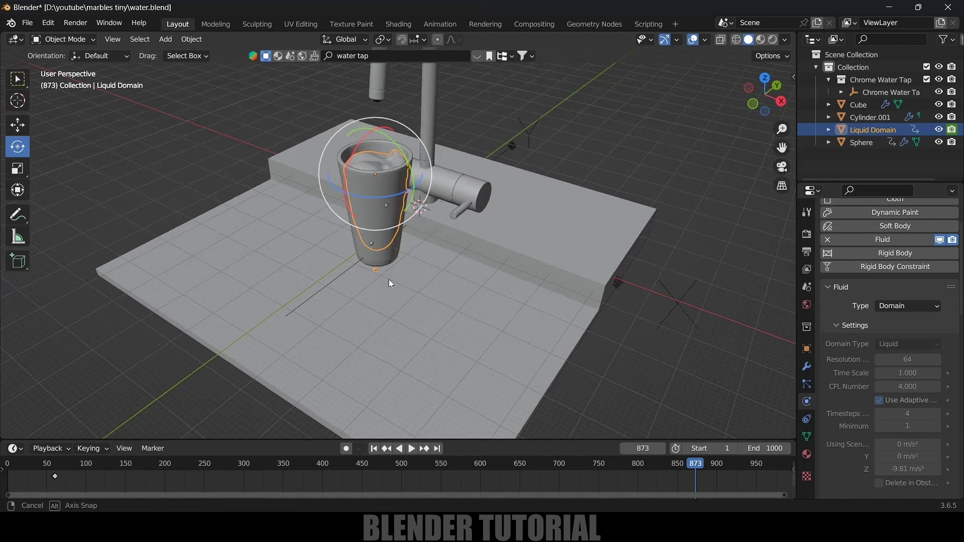
middle_drag(472, 210, 557, 309)
middle_drag(530, 340, 386, 328)
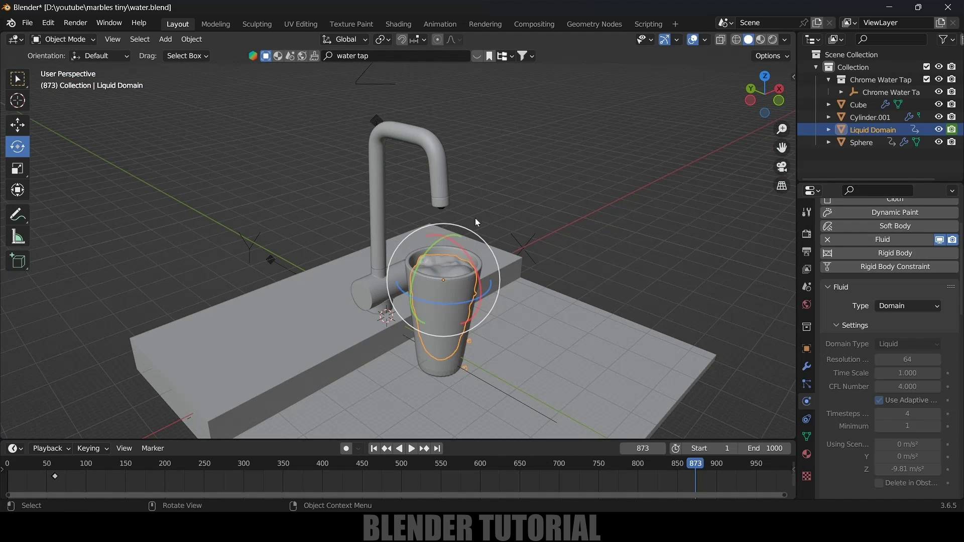